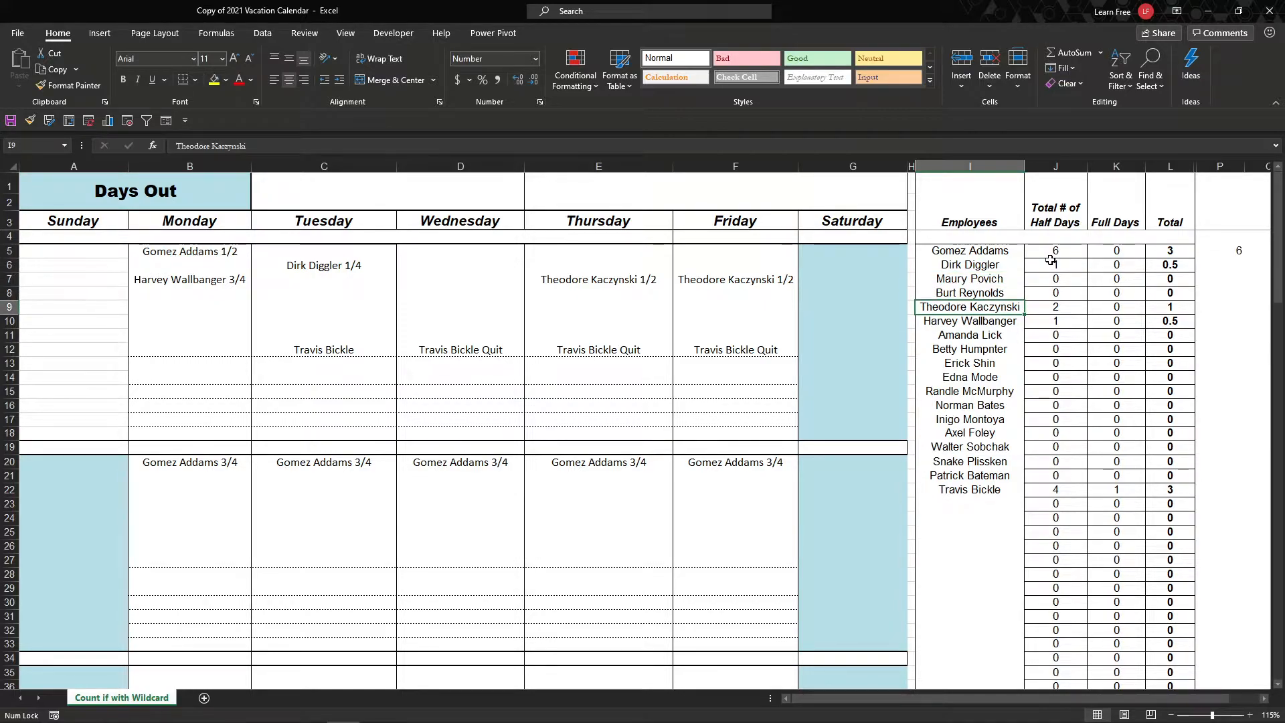
# Look through the names in the Employees column, from row 9 down to row 20.
pyautogui.press('Down')
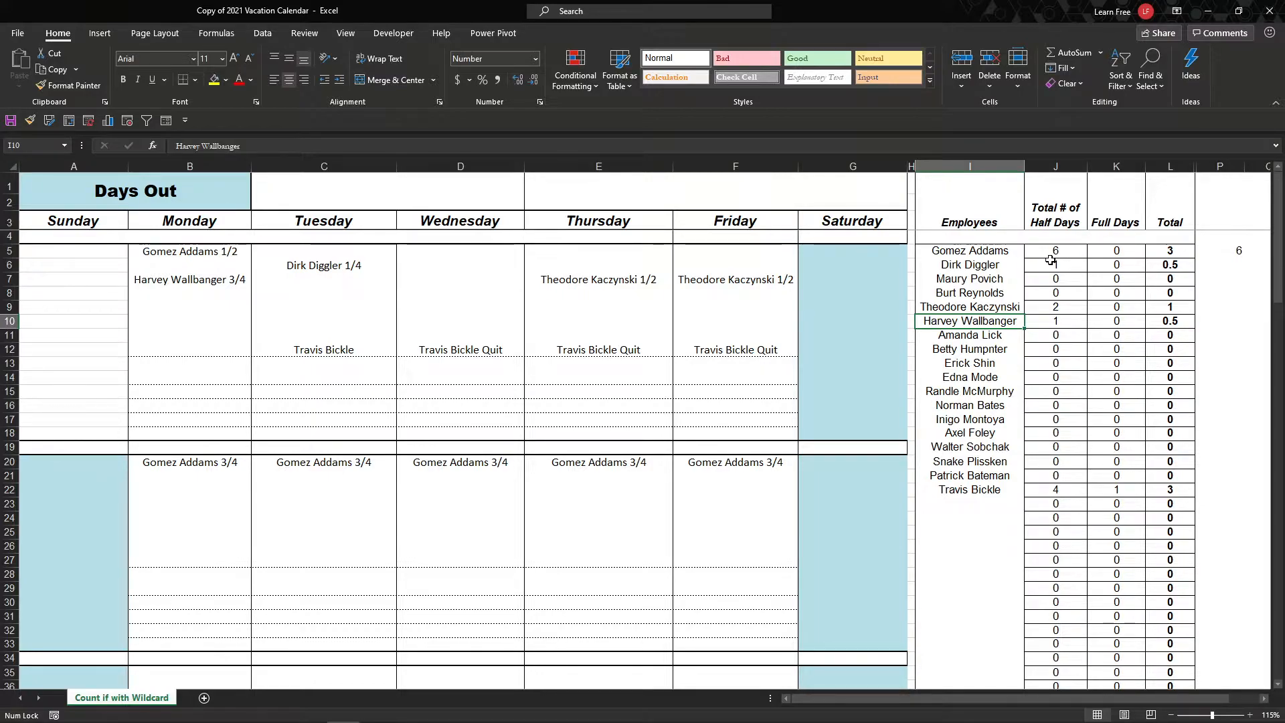
pyautogui.press('Down')
pyautogui.press('Down')
pyautogui.press('Down')
pyautogui.hotkey('shift', 'space')
pyautogui.press('Down')
pyautogui.press('Down')
pyautogui.press('Down')
pyautogui.press('Down')
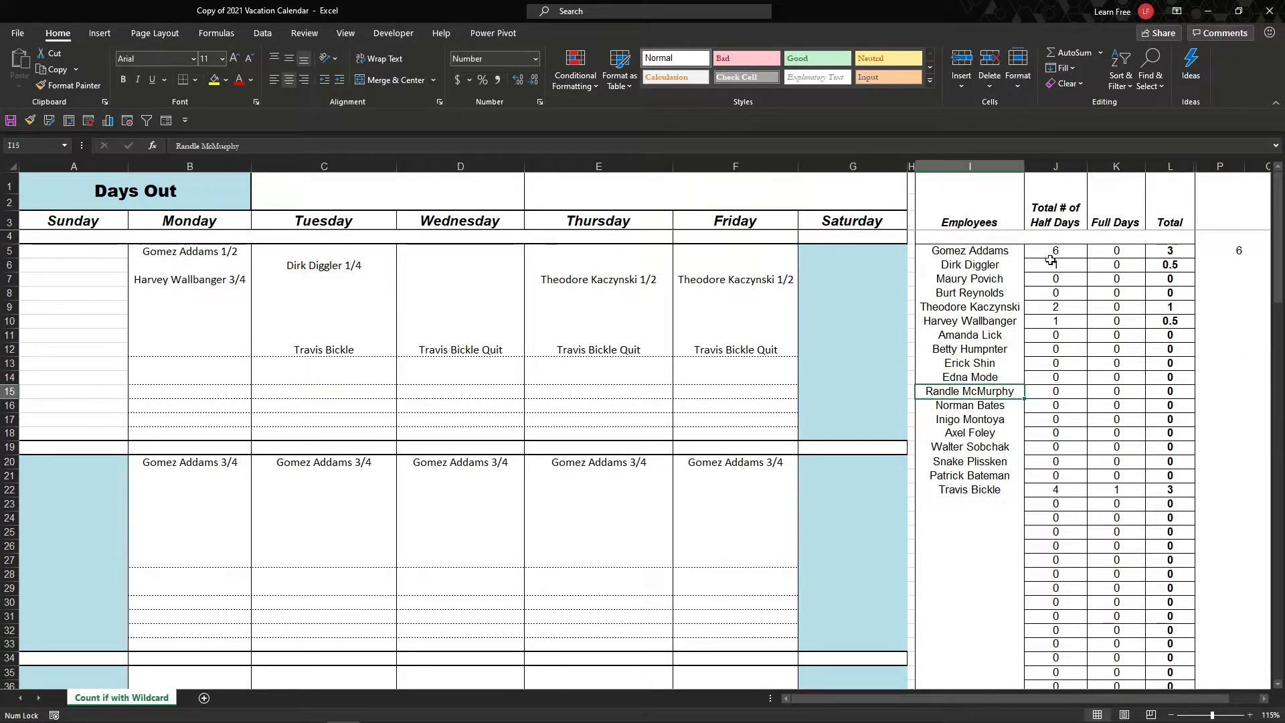
pyautogui.press('Down')
pyautogui.press('Down')
pyautogui.press('Down')
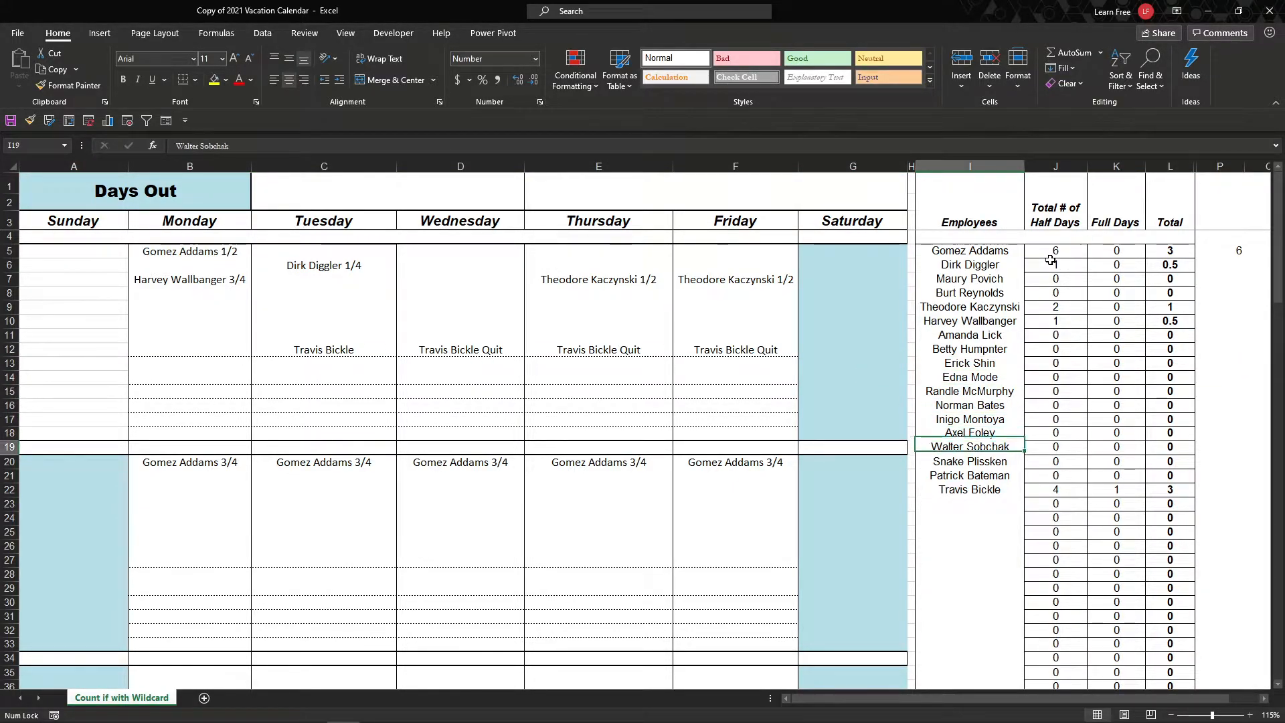
pyautogui.press('Down')
pyautogui.press('Up')
pyautogui.press('Up')
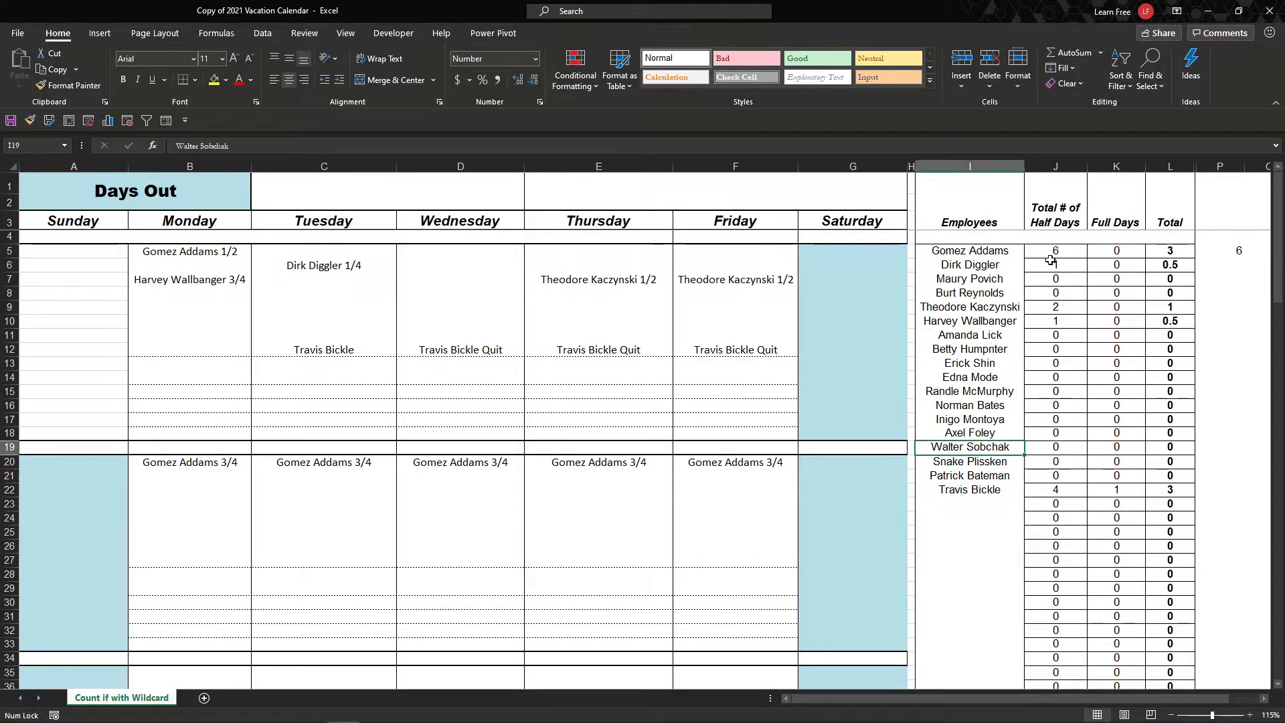
pyautogui.hotkey('shift', 'space')
pyautogui.press('Down')
pyautogui.press('Down')
pyautogui.press('Down')
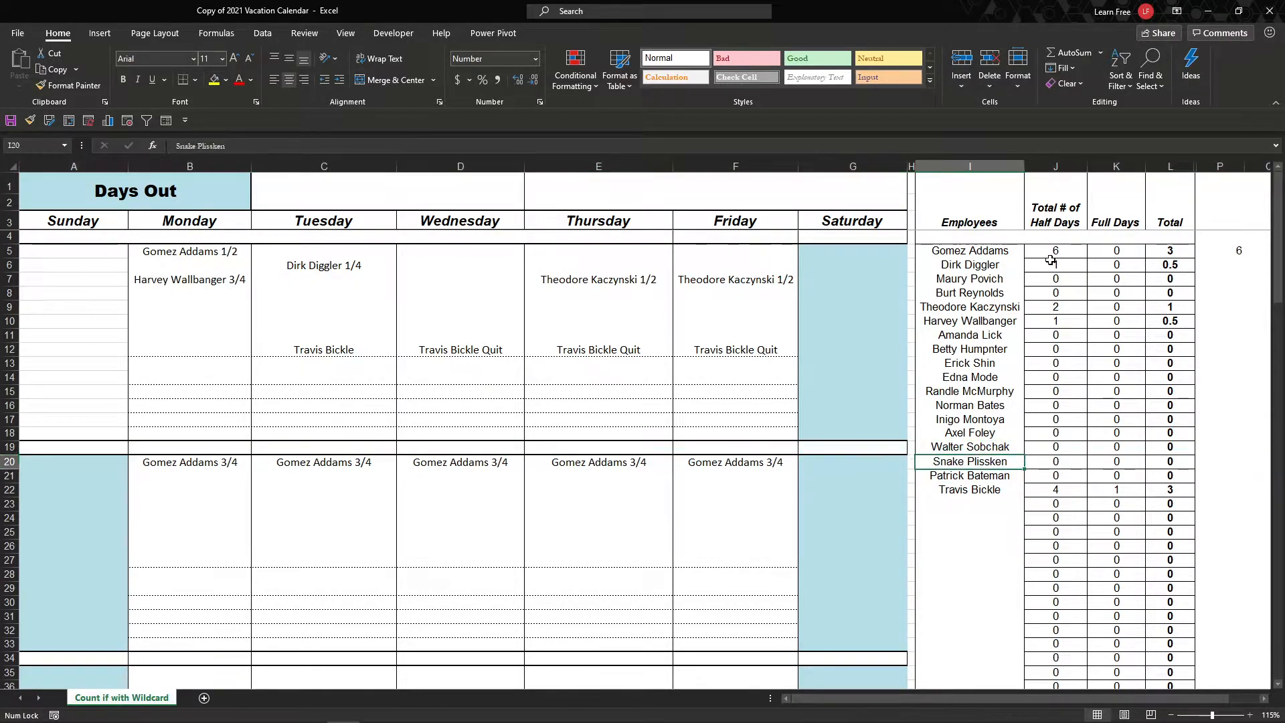
pyautogui.hotkey('shift', 'space')
pyautogui.hotkey('ctrl', 'Up')
# Examine the days-out entries in the first calendar week, including the fraction suffixes after the names.
pyautogui.press('Down')
pyautogui.press('Left')
pyautogui.press('Left')
pyautogui.press('Left')
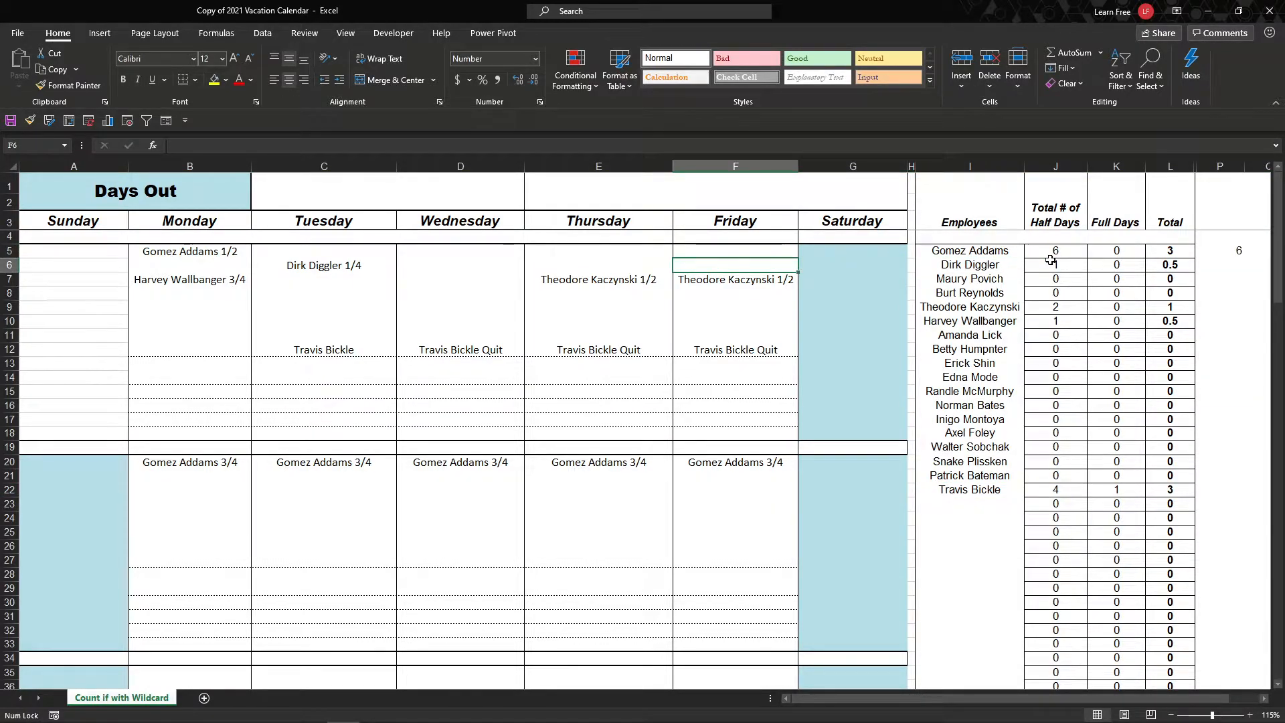
pyautogui.press('Left')
pyautogui.press('Down')
pyautogui.press('Left')
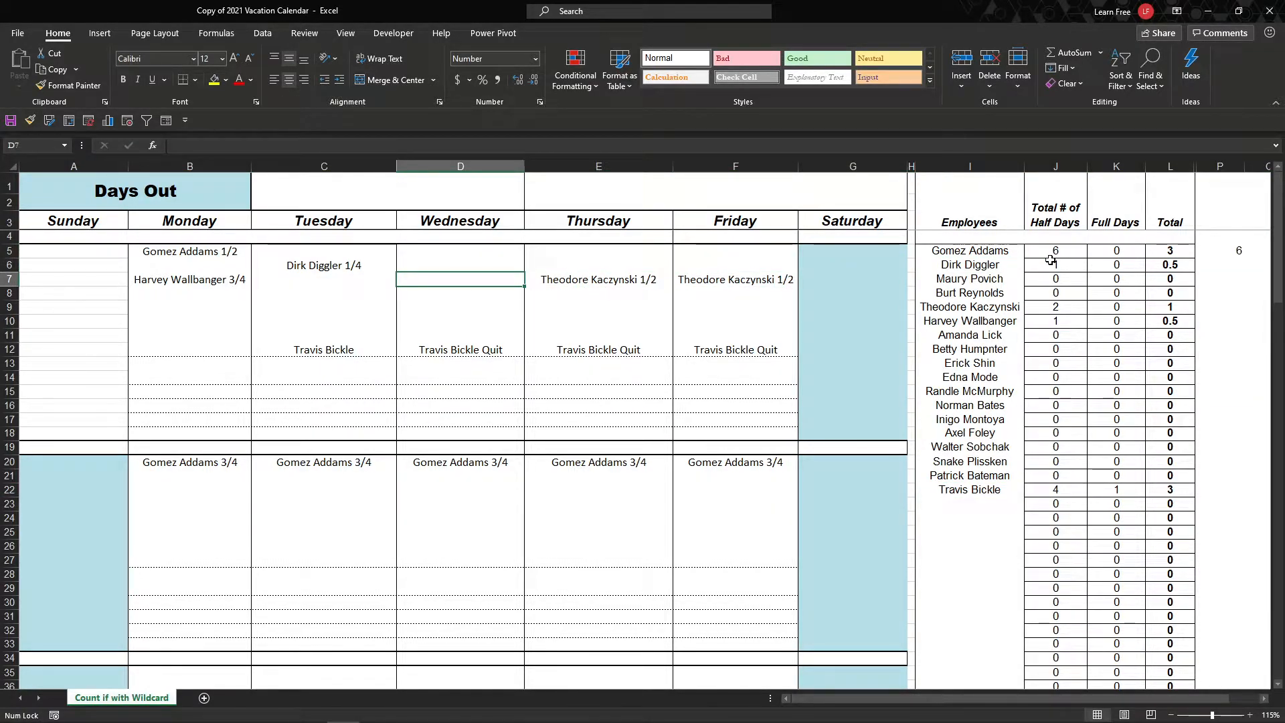
pyautogui.click(311, 347)
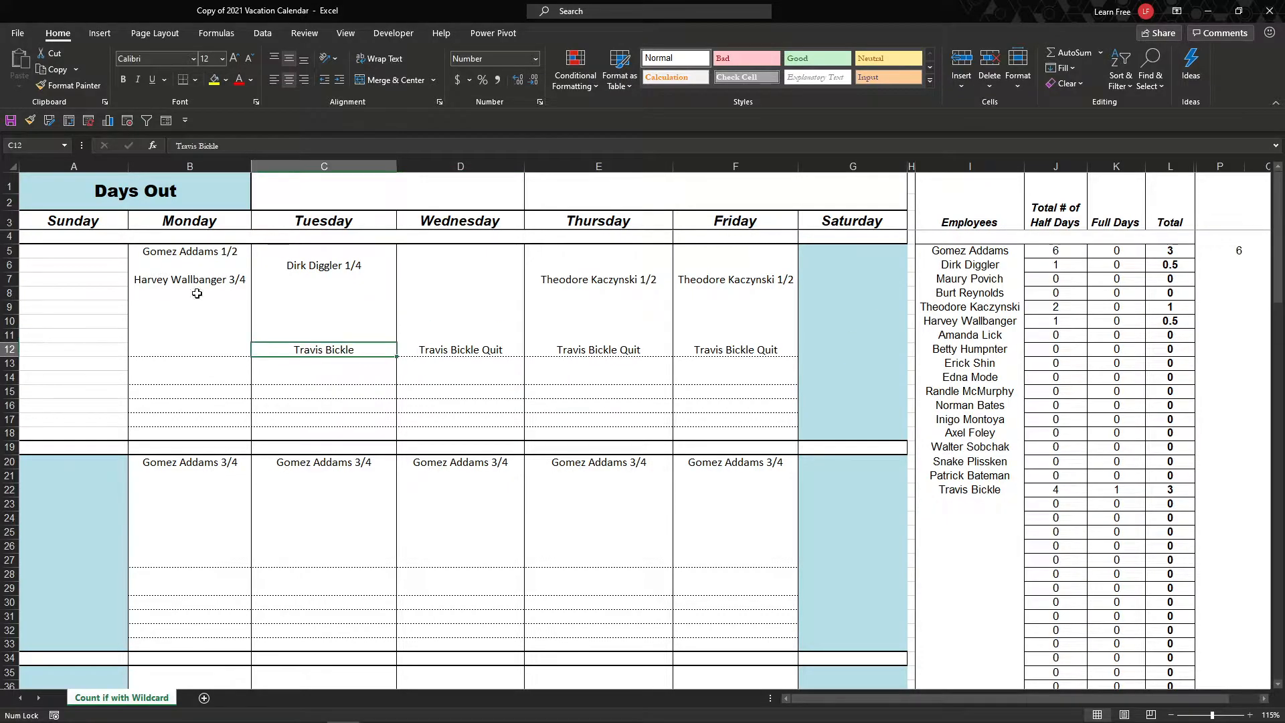
pyautogui.click(182, 276)
pyautogui.click(224, 255)
pyautogui.click(331, 268)
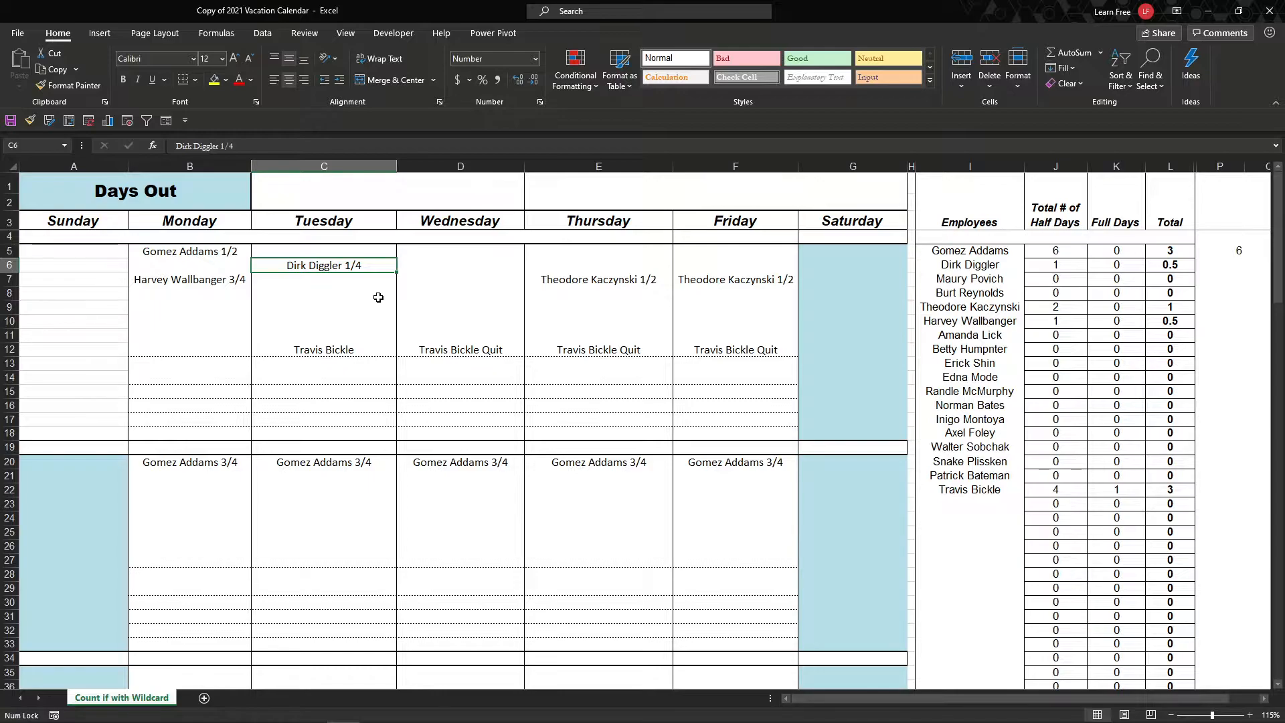
# Copy the employee name from I10 into the second week's Monday cell B23.
pyautogui.click(1001, 324)
pyautogui.hotkey('ctrl', 'c')
pyautogui.click(192, 503)
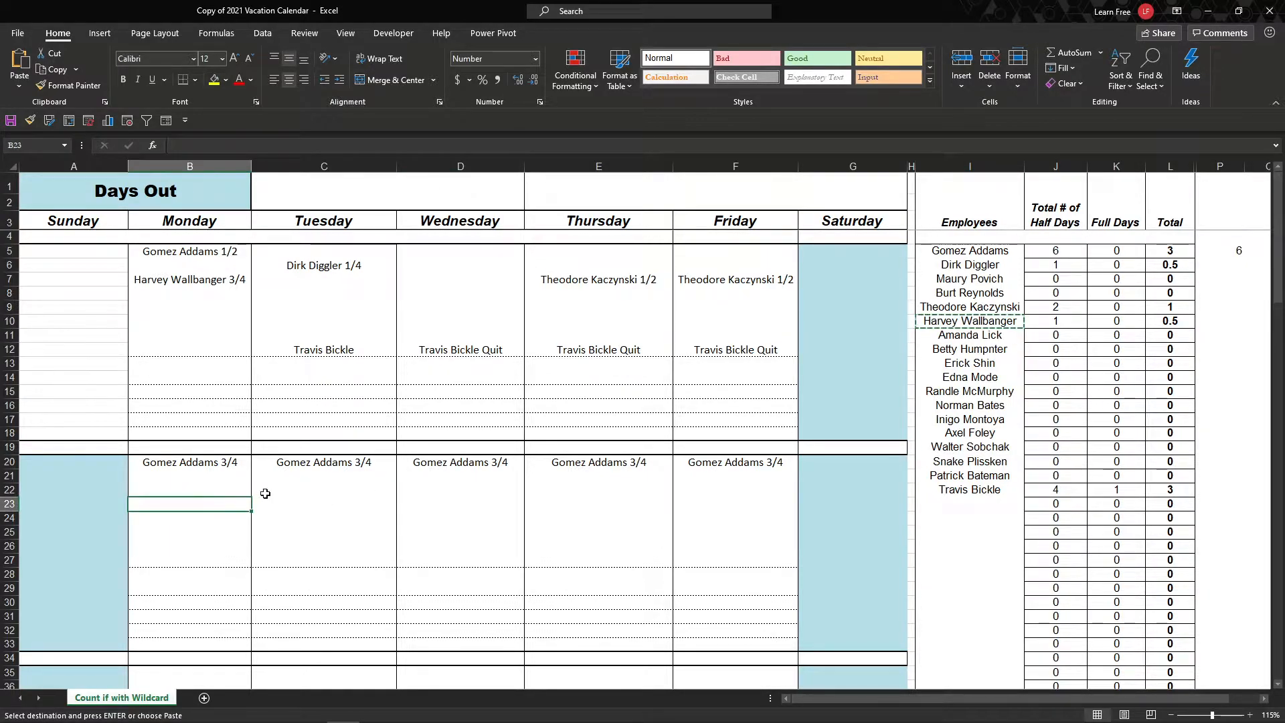
pyautogui.hotkey('ctrl', 'v')
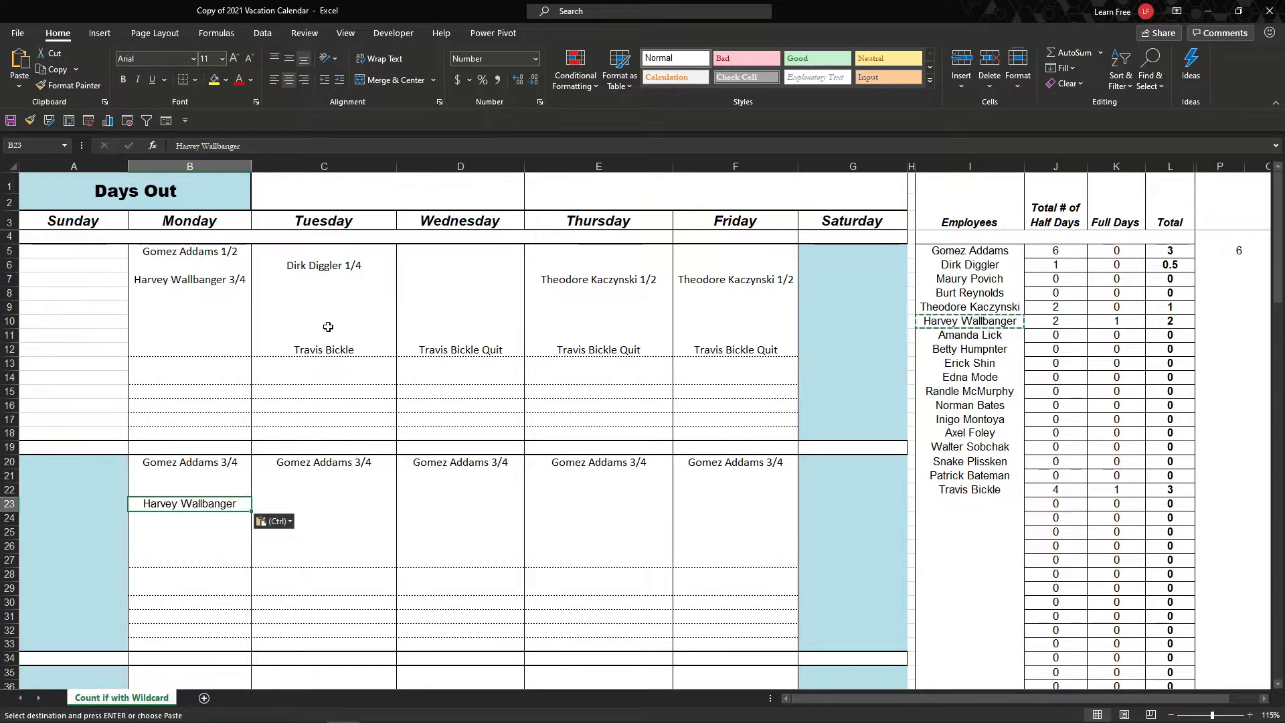
pyautogui.click(998, 323)
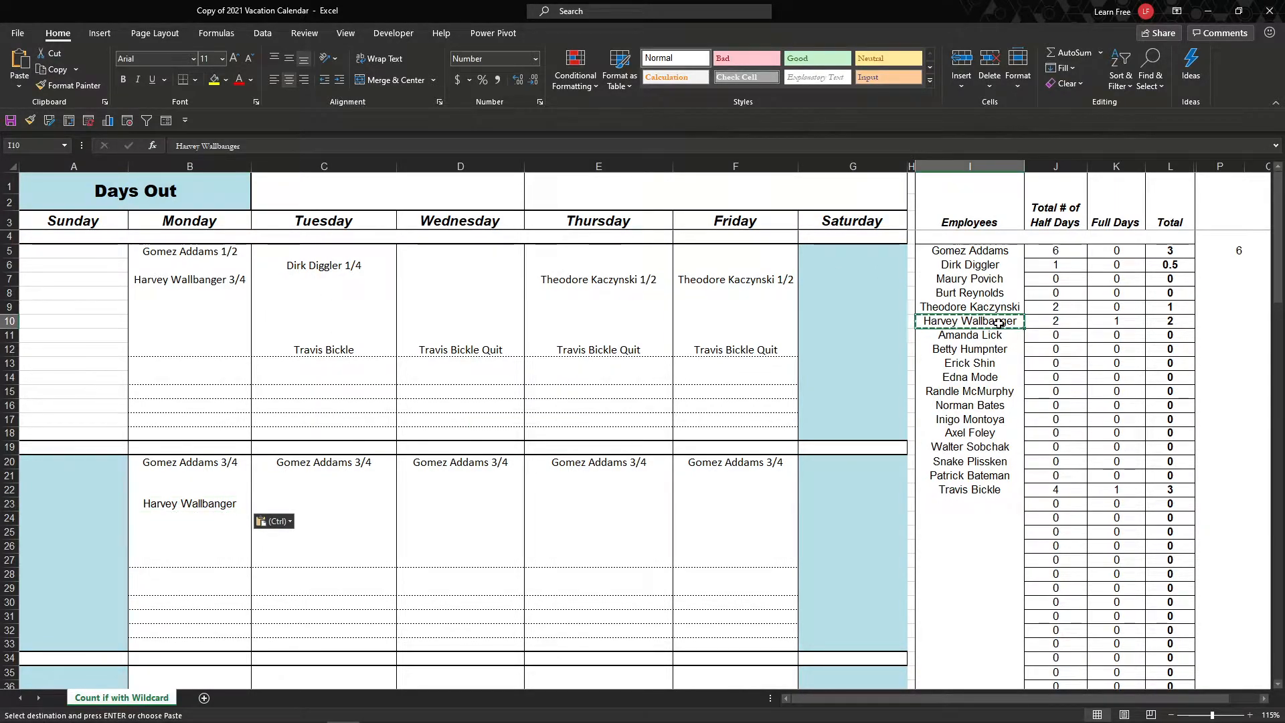
pyautogui.press('Escape')
# Inspect the COUNTIFS formula in J10, including its calendar range and wildcard criteria.
pyautogui.click(1068, 323)
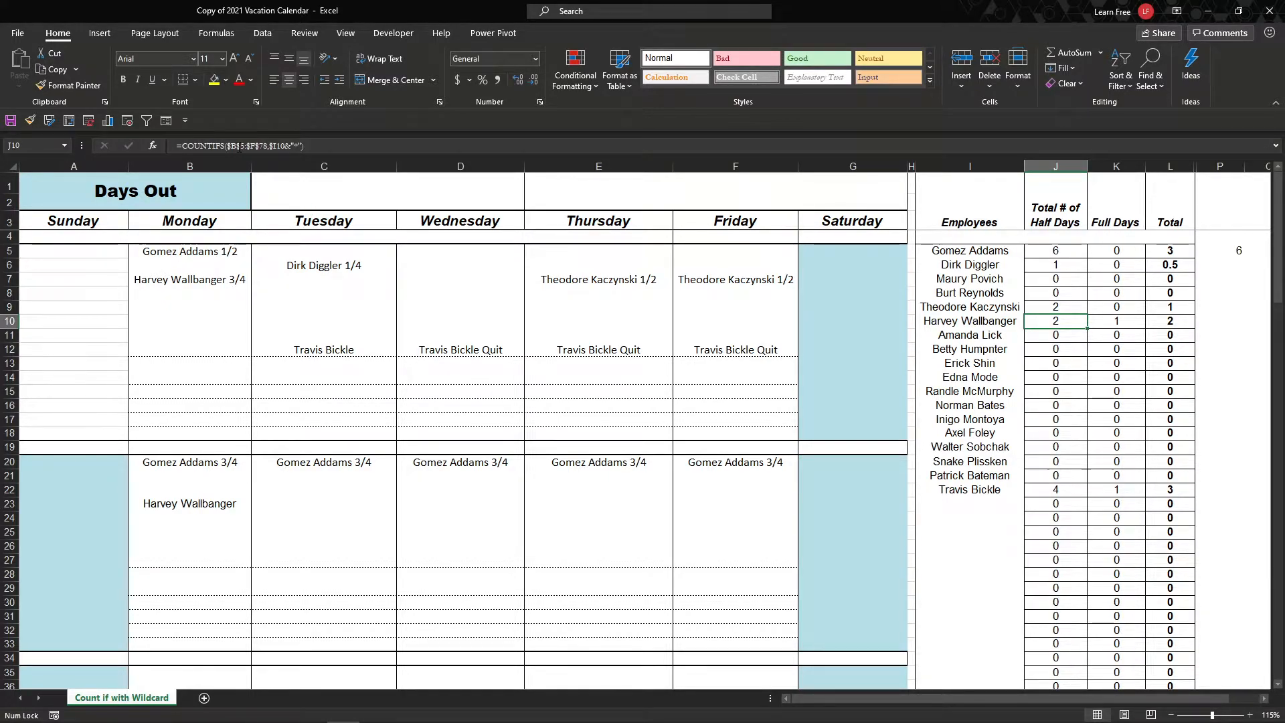
pyautogui.click(202, 146)
pyautogui.press('Escape')
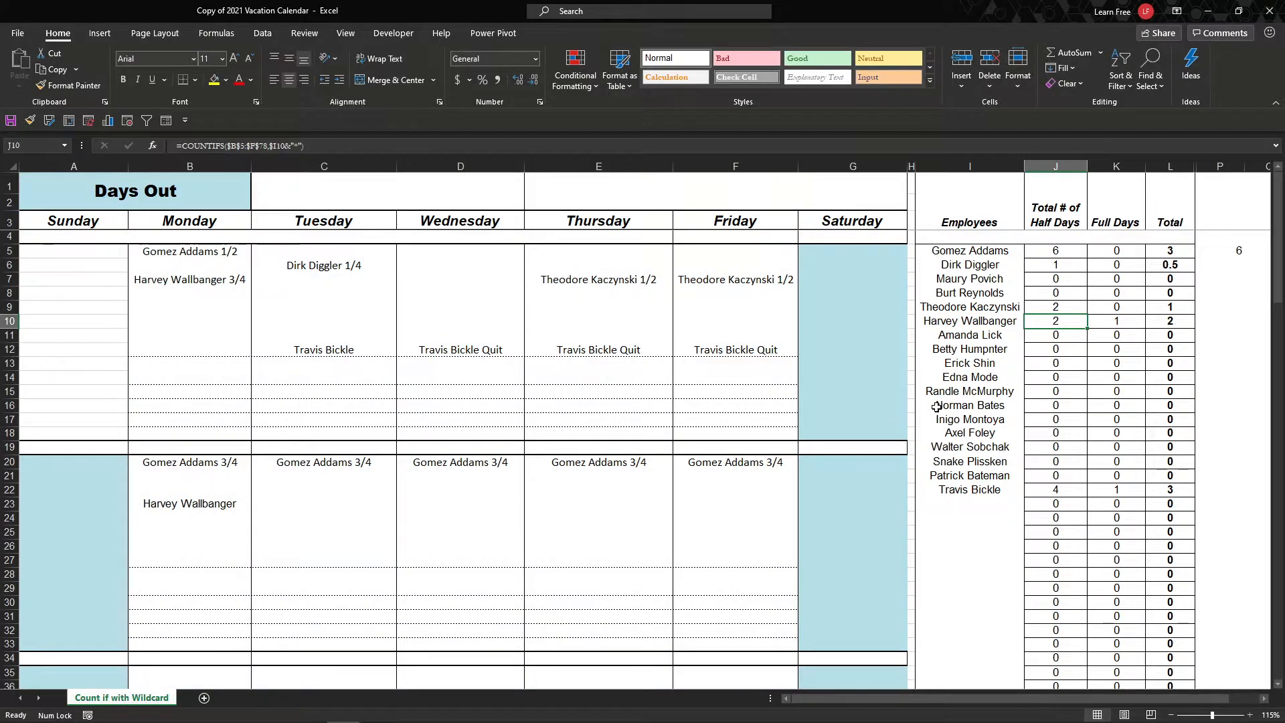
pyautogui.press('F1')
pyautogui.click(1000, 326)
pyautogui.press('F2')
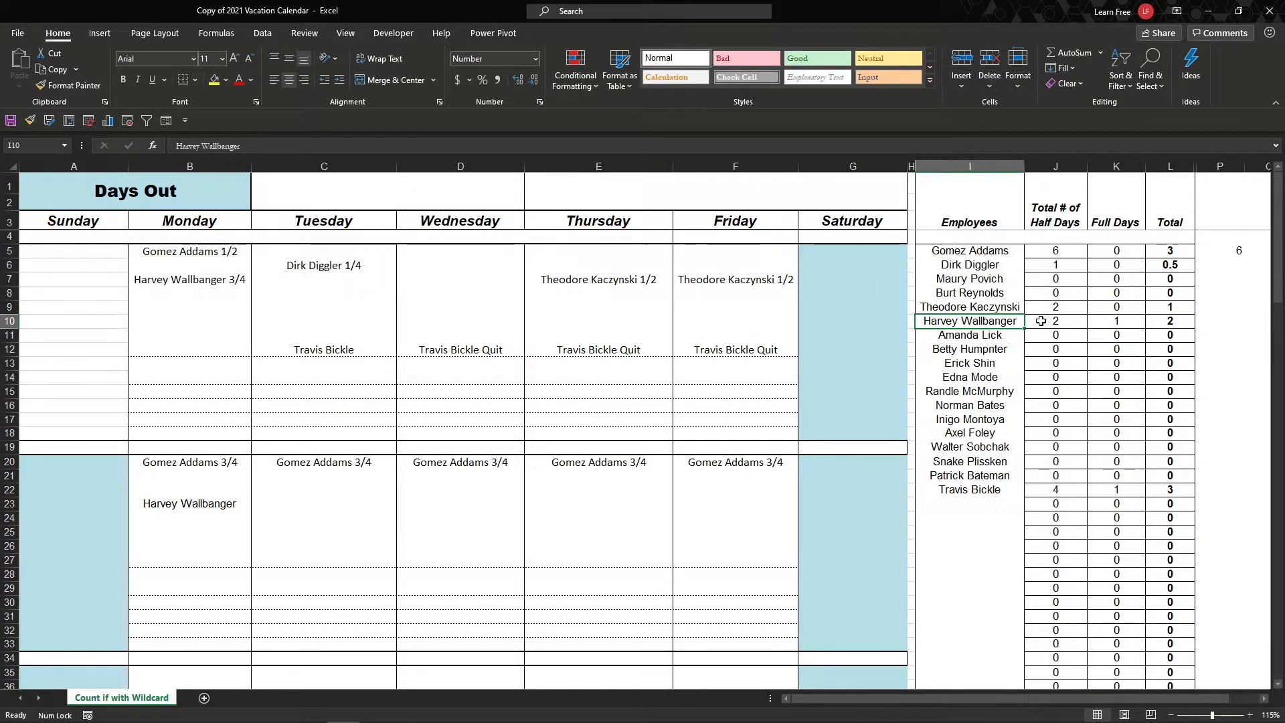
pyautogui.doubleClick(1041, 321)
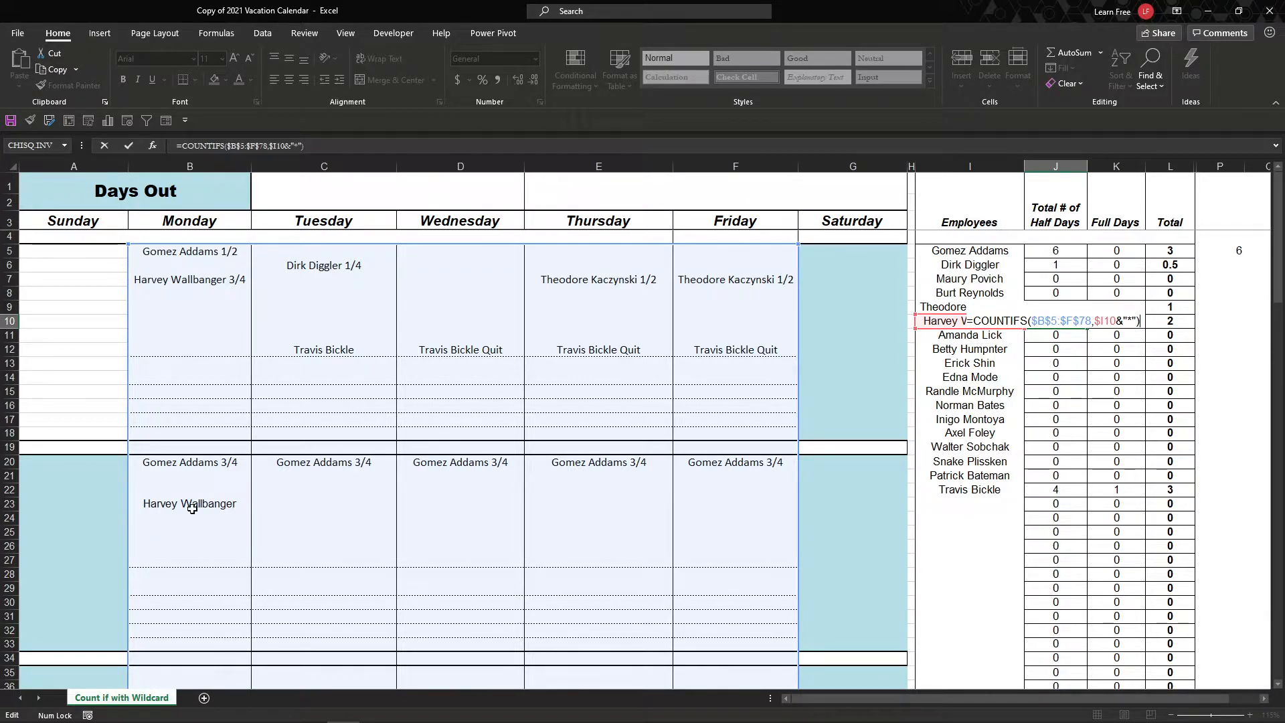
pyautogui.click(1113, 322)
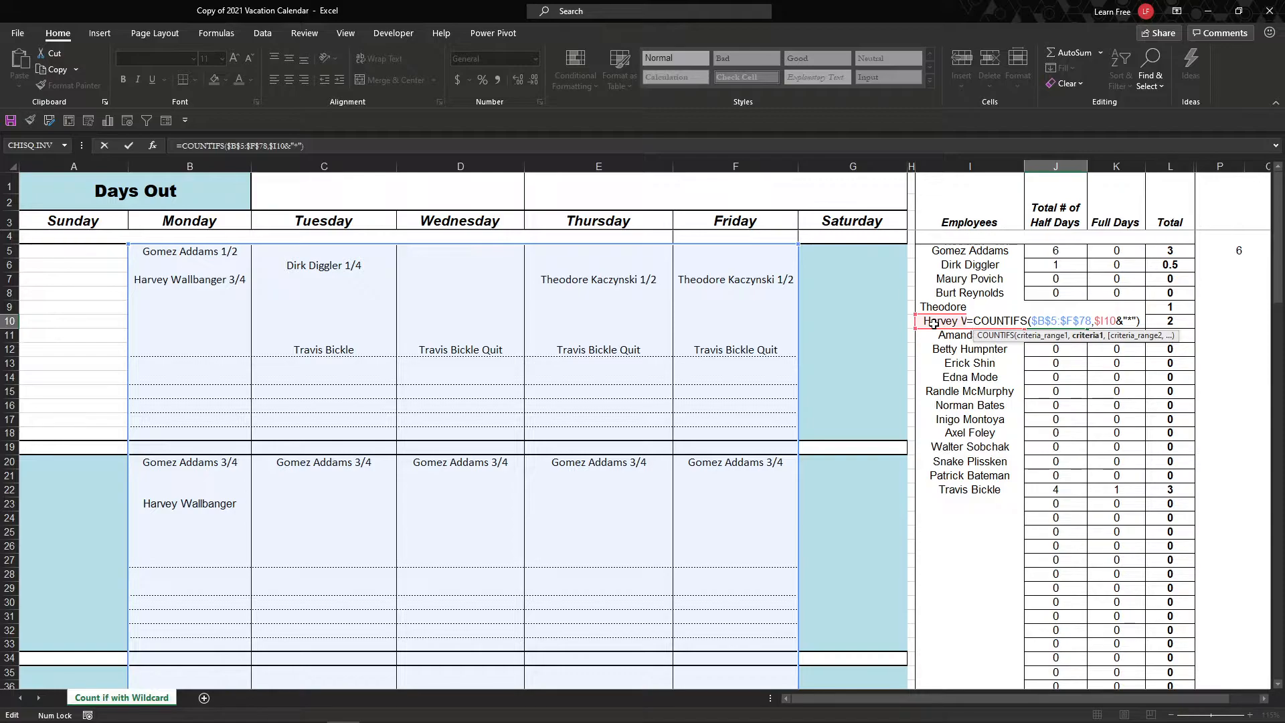
pyautogui.press('Return')
# Append 1/2 to the employee name in B23 to mark it as a half day.
pyautogui.click(211, 504)
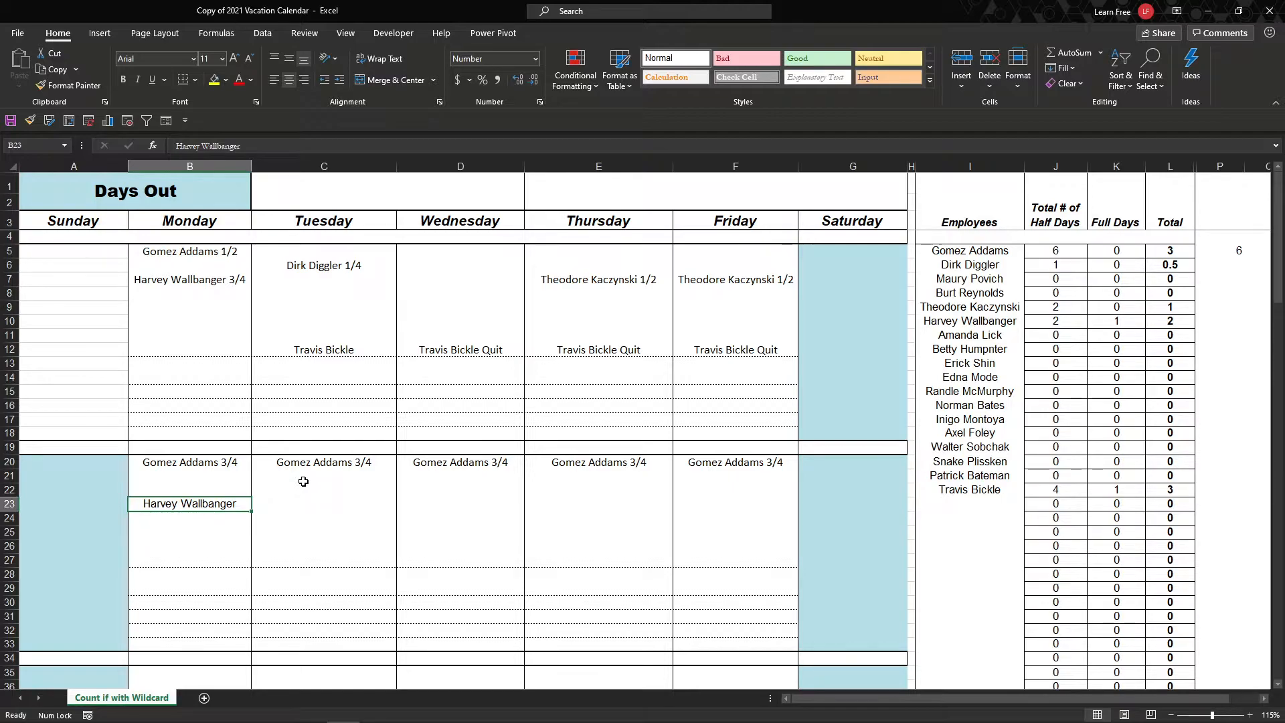
pyautogui.press('F2')
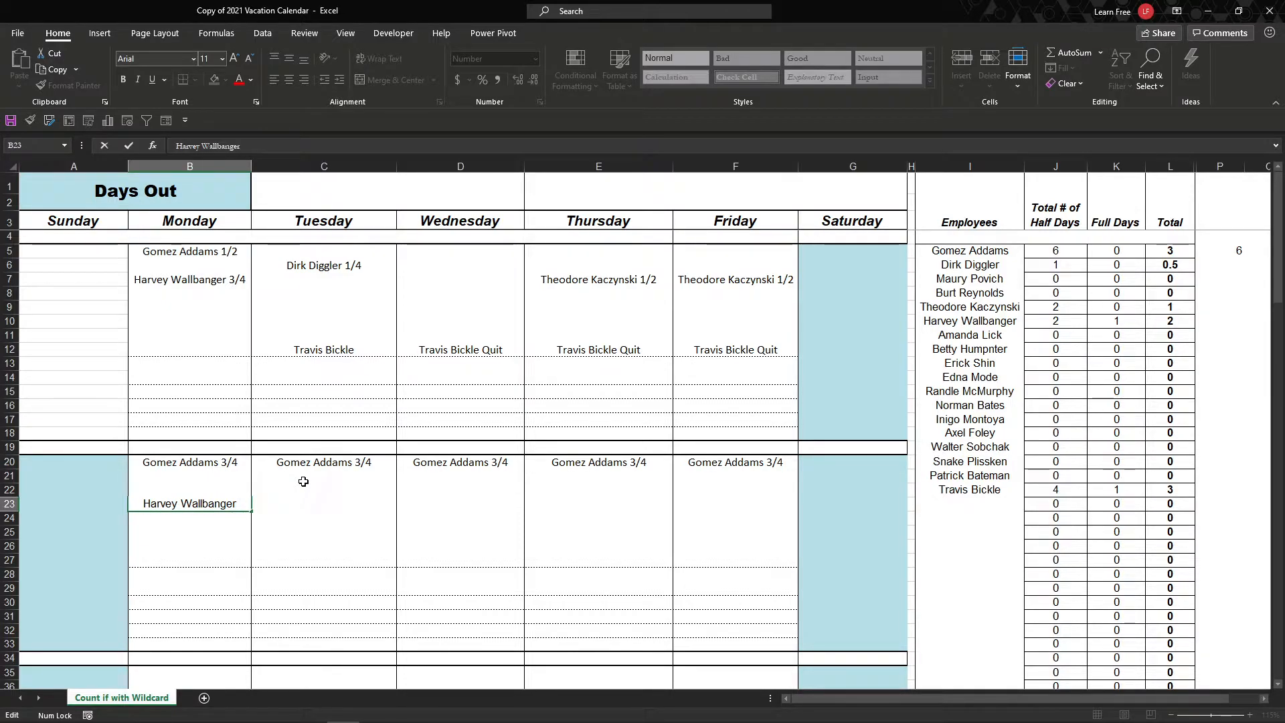
pyautogui.write('1/2')
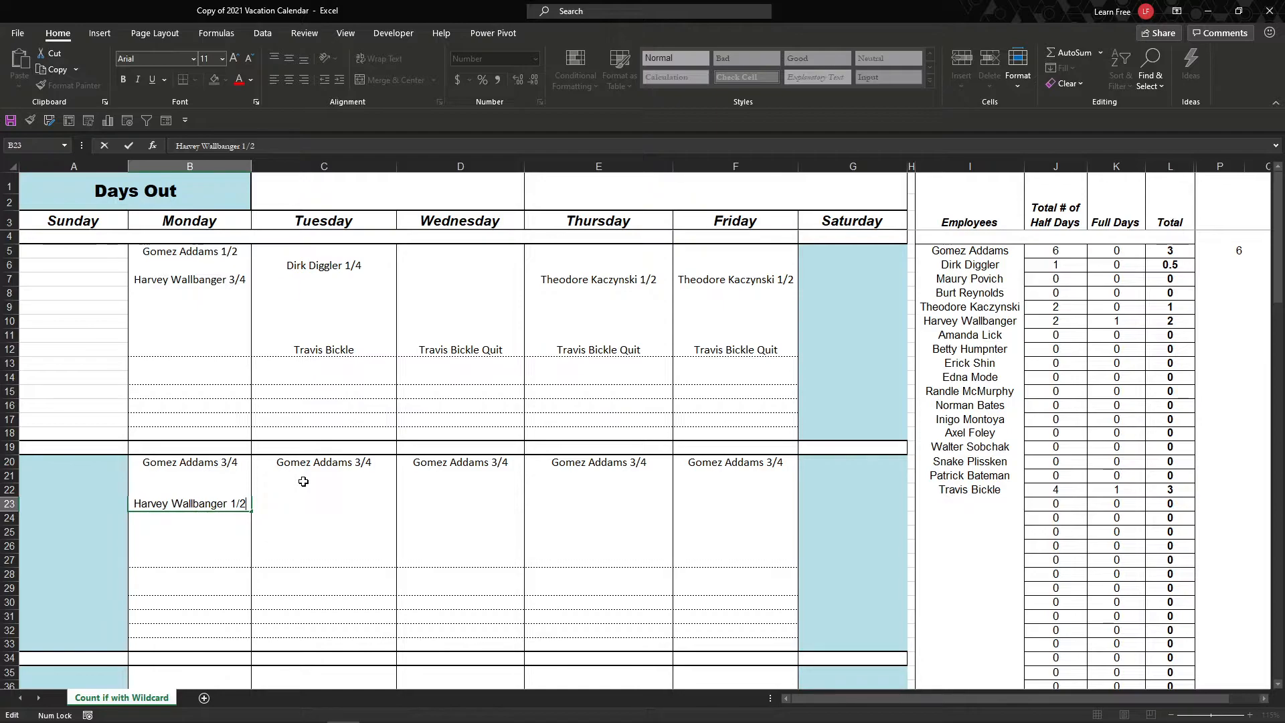
pyautogui.press('Return')
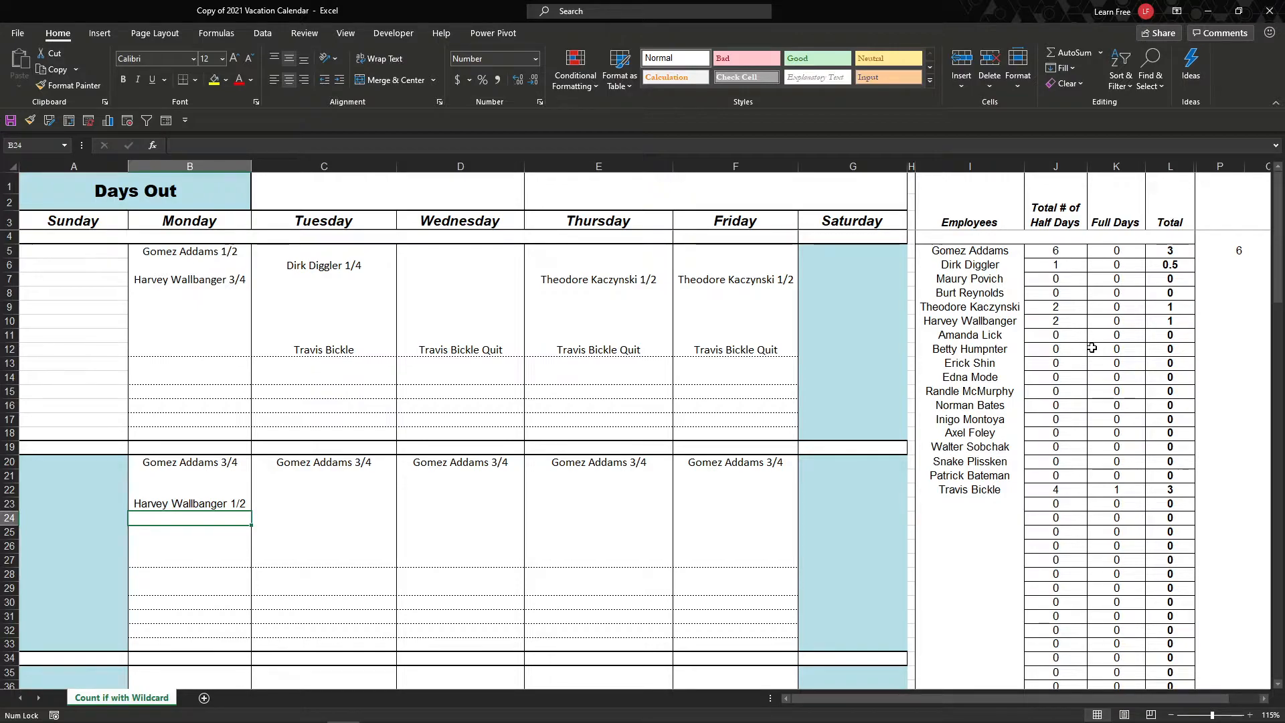
# Undo and redo the 1/2 suffix in B23 to compare the row 10 day counts.
pyautogui.click(1070, 324)
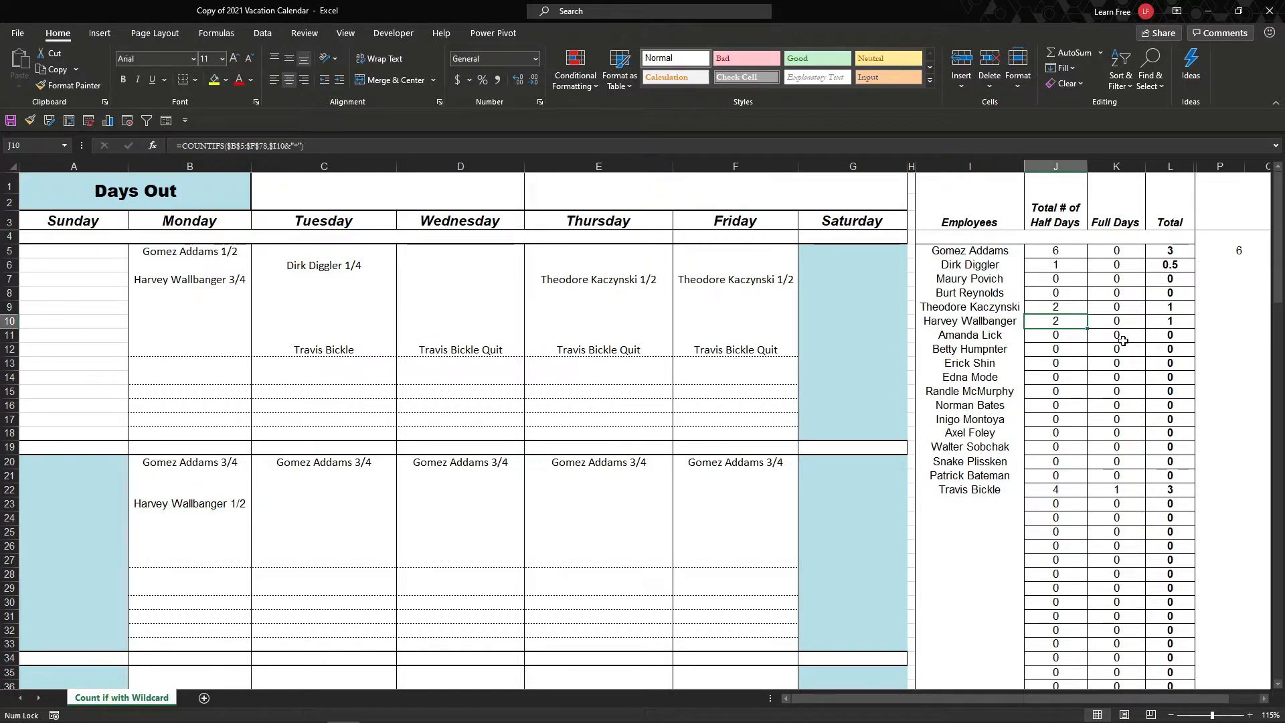
pyautogui.hotkey('ctrl', 'z')
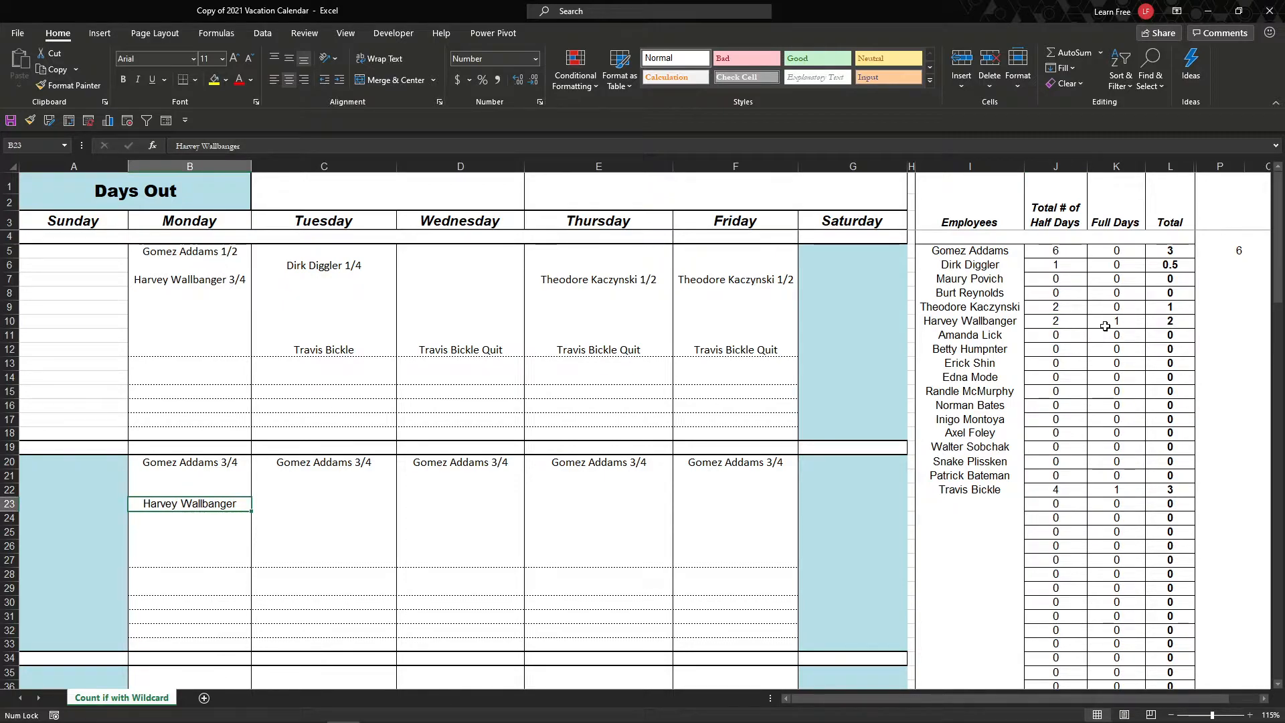
pyautogui.hotkey('ctrl', 'y')
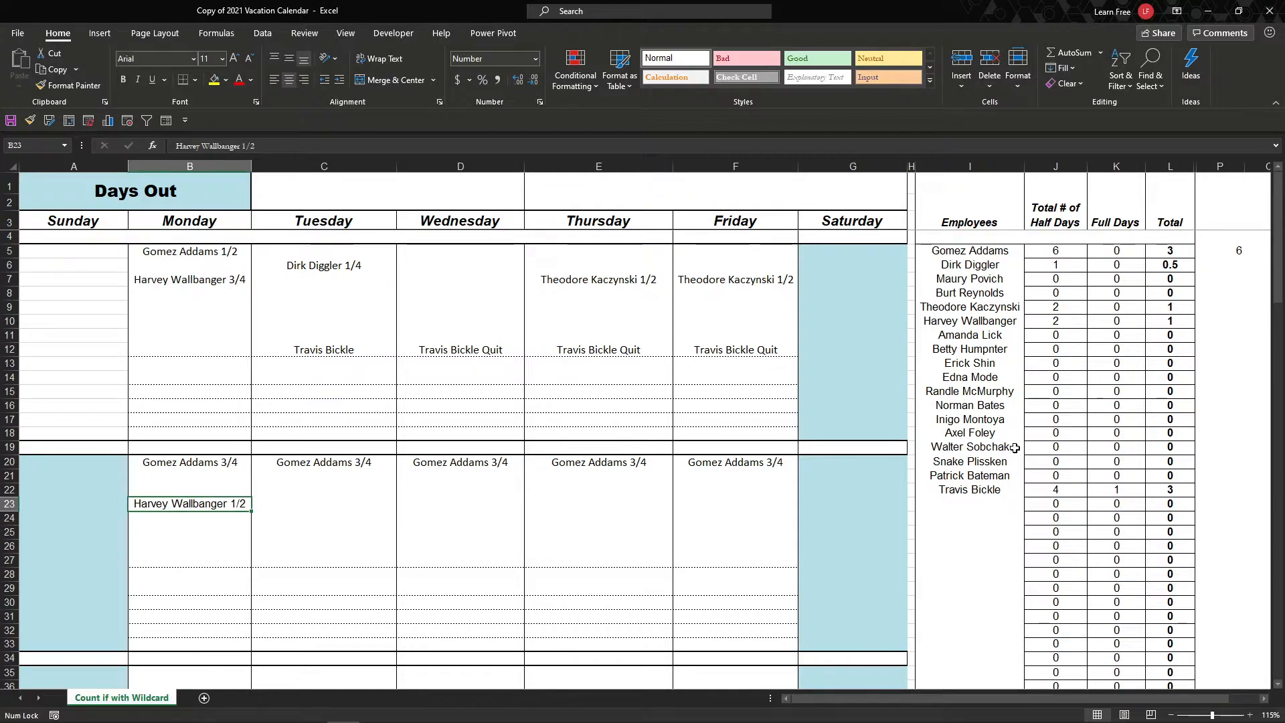
# Replace Quit with 1/2 in Thursday's E12 entry and with 3/4 in Friday's F12 entry.
pyautogui.click(1041, 492)
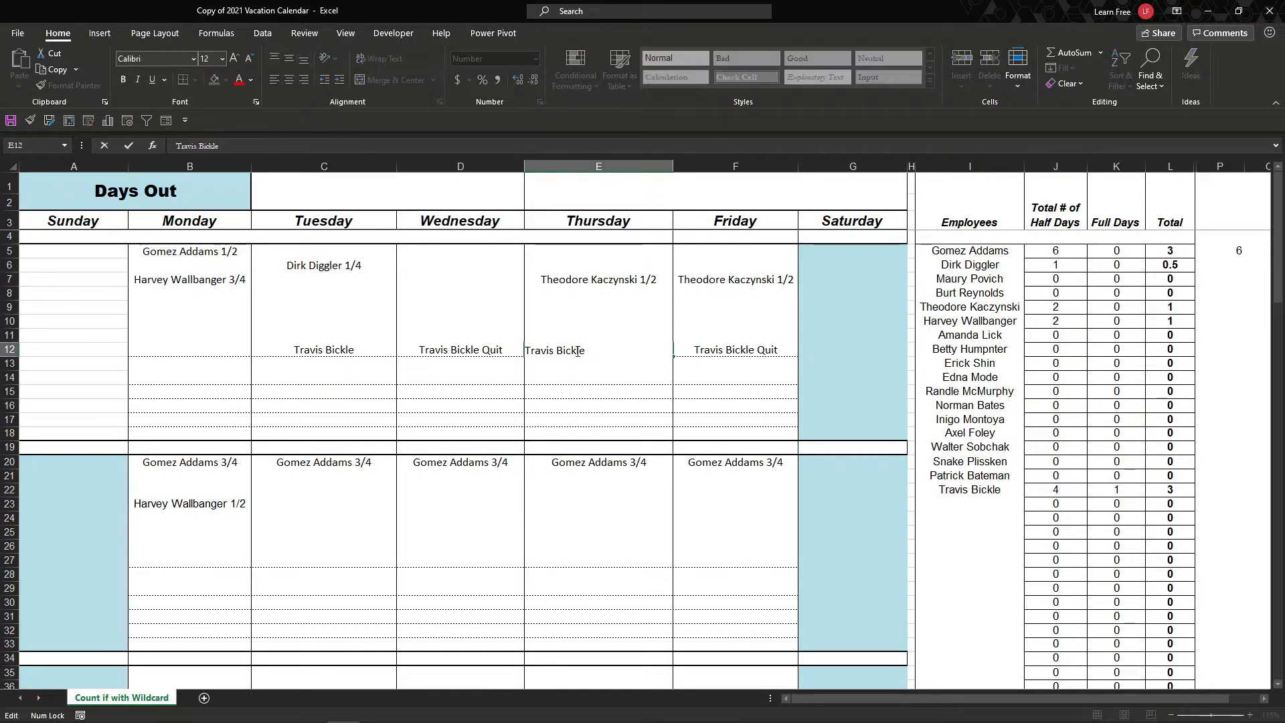
pyautogui.write('1/2')
pyautogui.press('Tab')
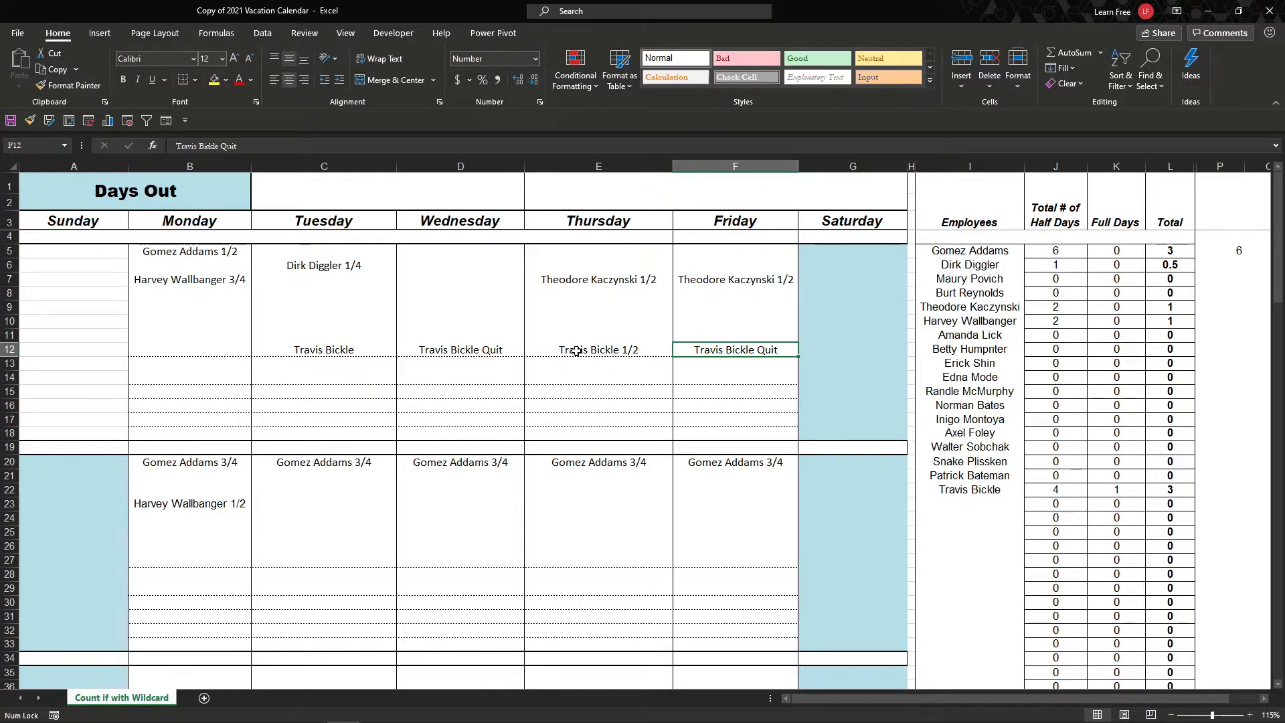
# Compare the full-day, Quit and fractional entries for the same employee across row 12.
pyautogui.click(335, 347)
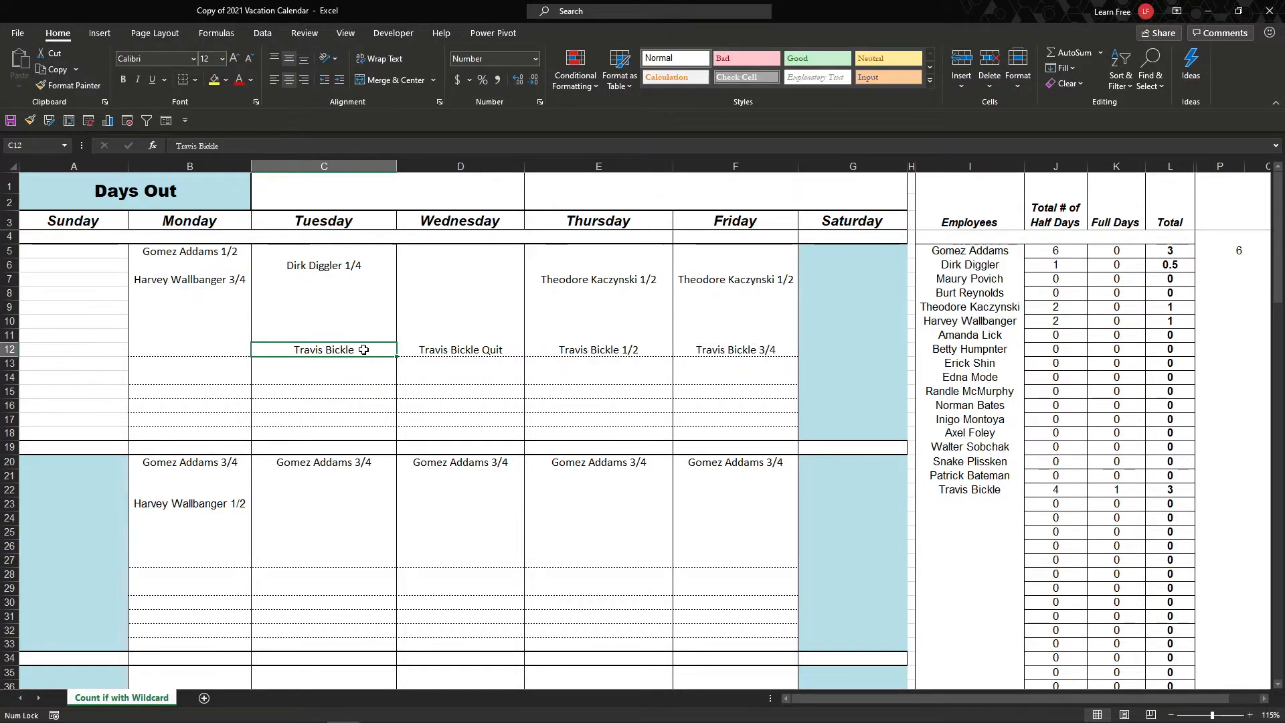
pyautogui.hotkey('shift', 'space')
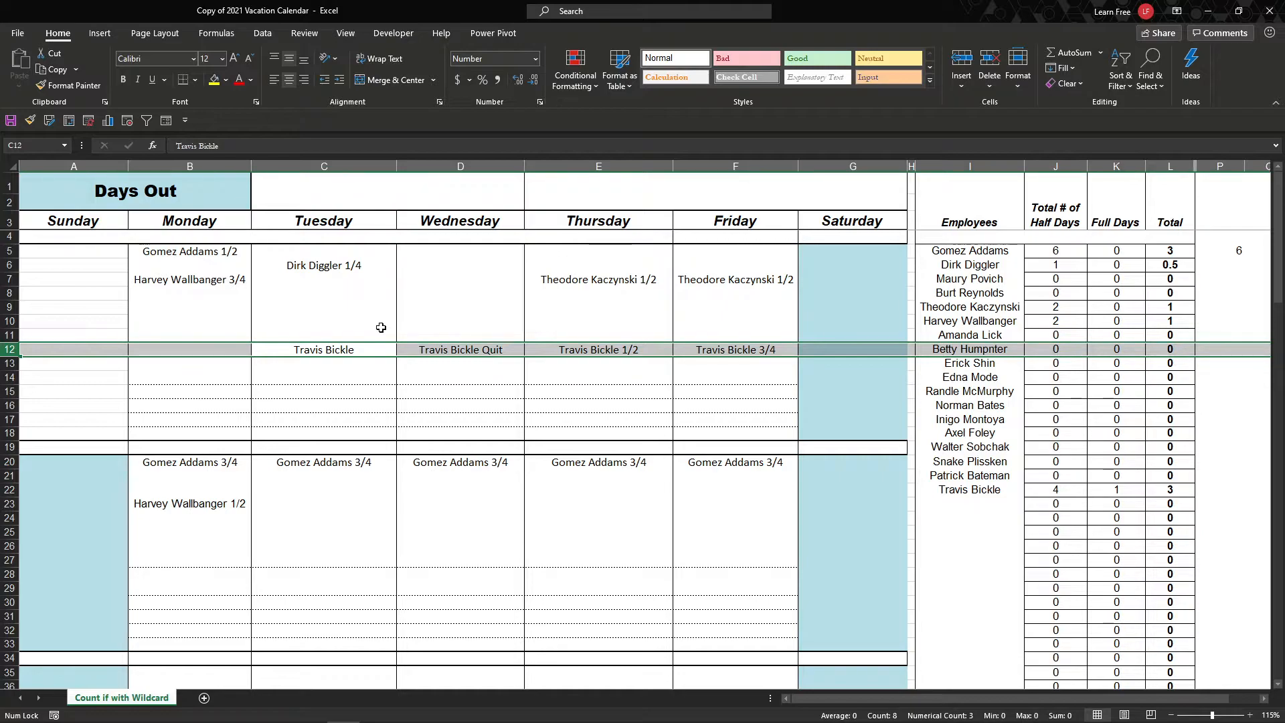
pyautogui.click(493, 344)
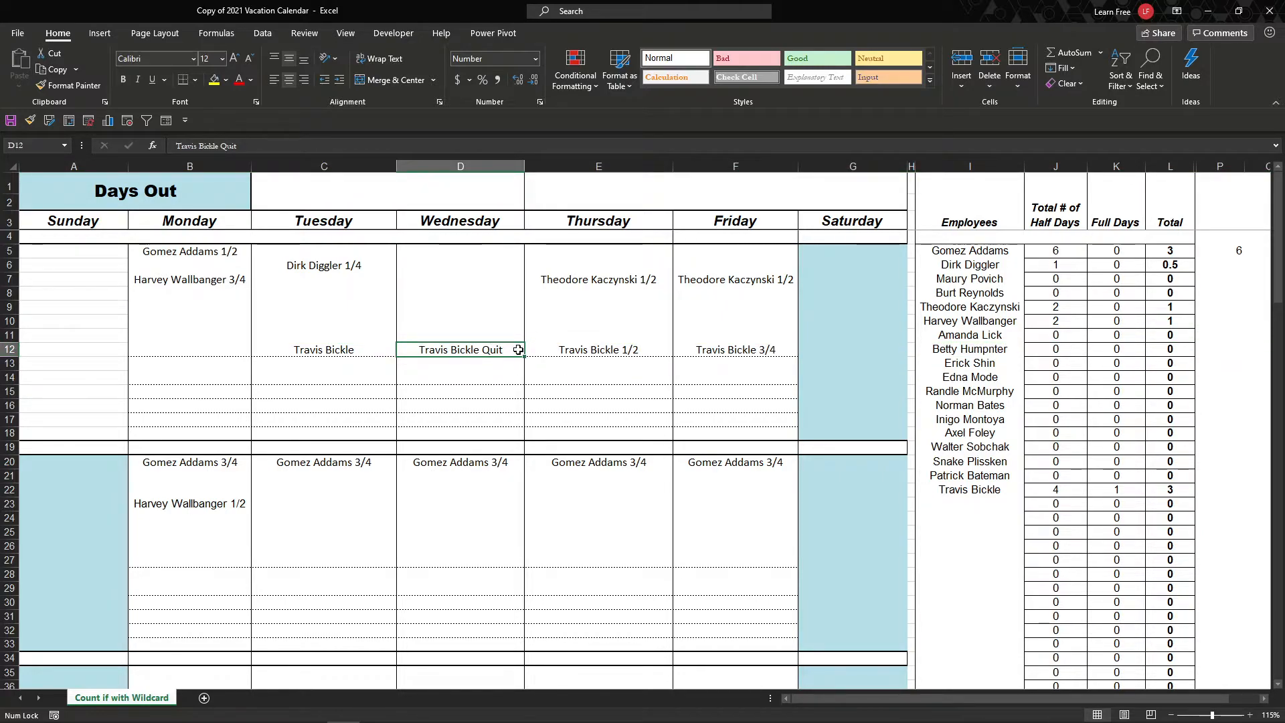
pyautogui.click(662, 349)
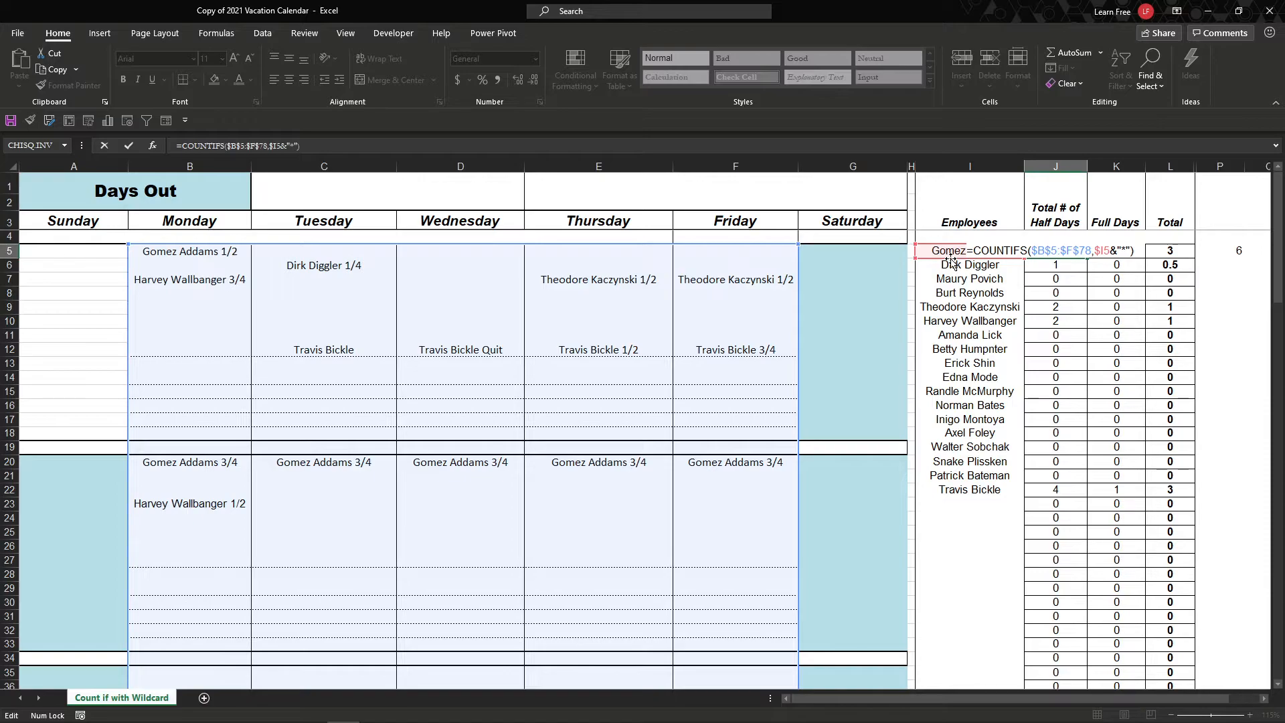
# Remove the &"*" wildcard from the J5 formula, leaving =COUNTIFS($B$5:$F$78,$I5).
pyautogui.click(1126, 255)
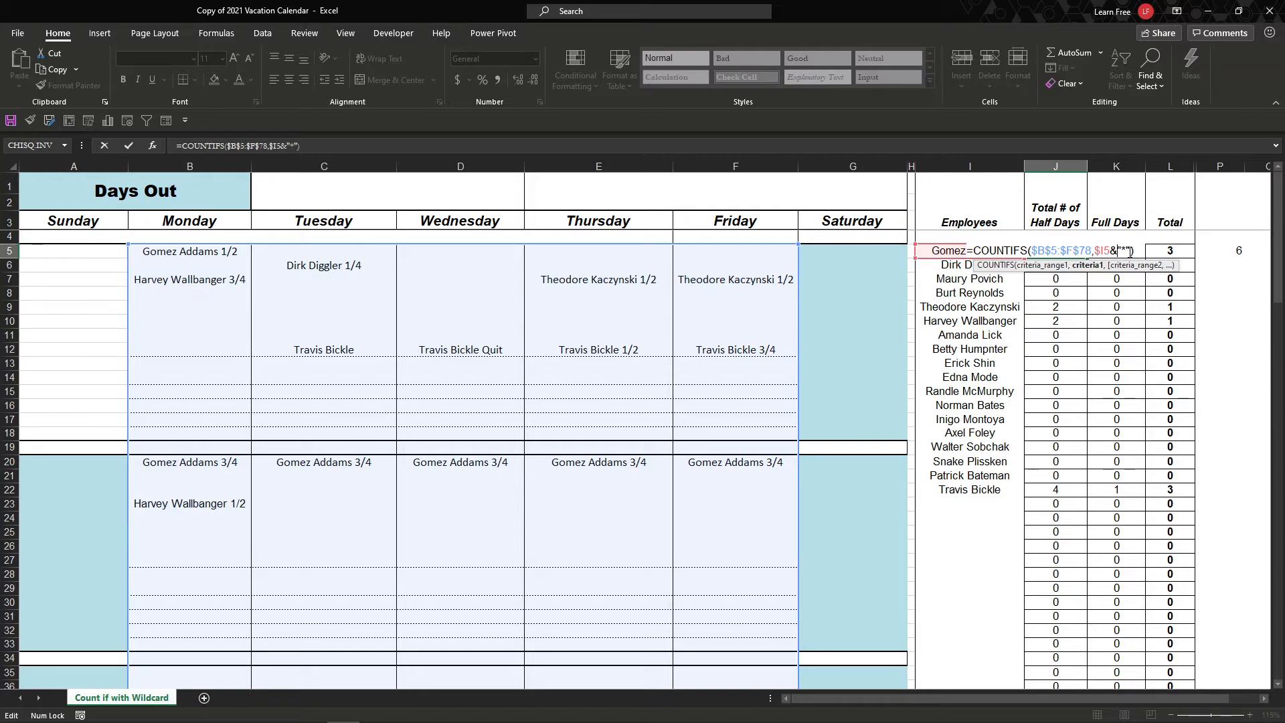
pyautogui.moveTo(1111, 251); pyautogui.dragTo(1136, 252)
pyautogui.press('BackSpace')
pyautogui.hotkey('ctrl', 'Return')
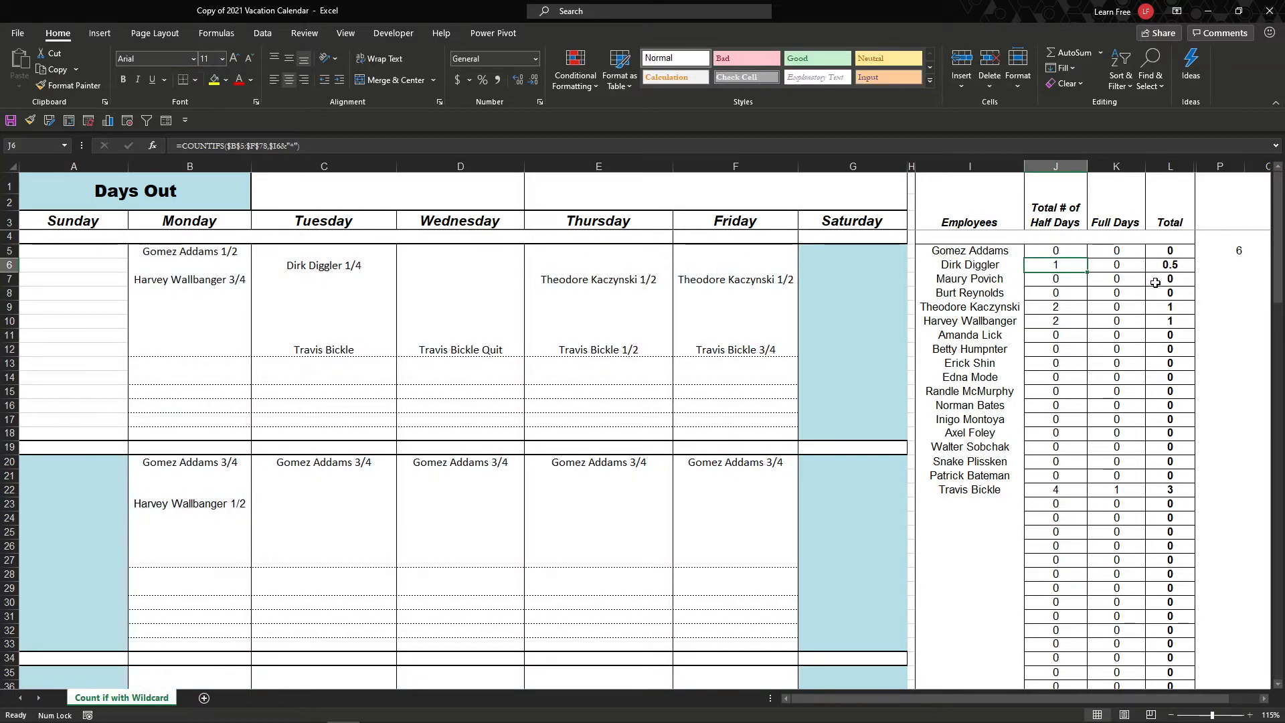
# Restore the &"*" wildcard after $I5 in the J5 formula, giving =COUNTIFS($B$5:$F$78,$I5&"*").
pyautogui.press('Left')
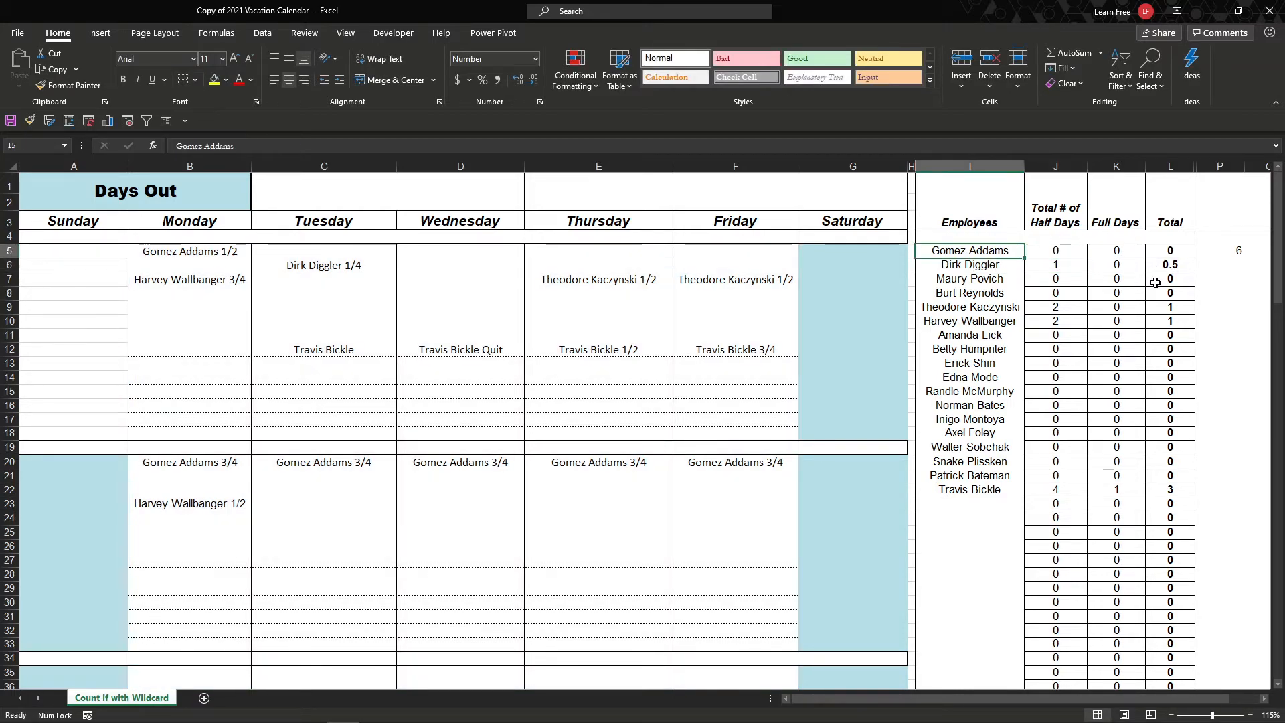
pyautogui.press('Right')
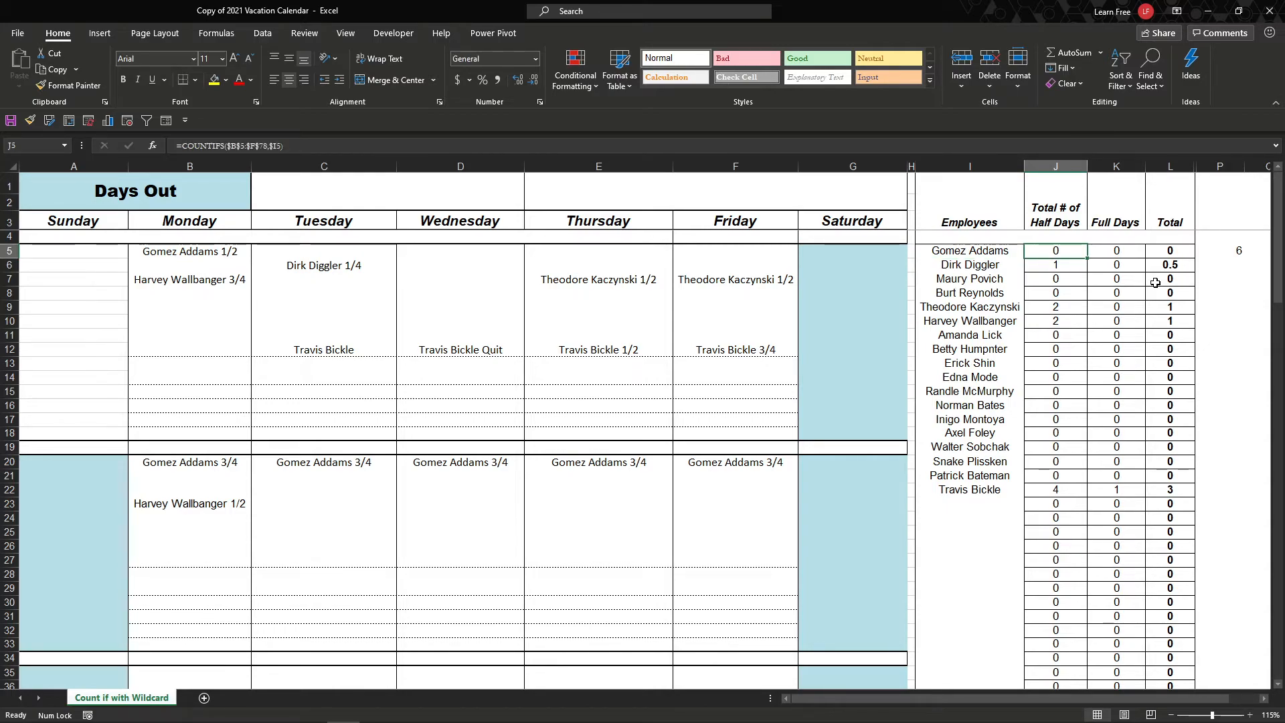
pyautogui.press('F2')
pyautogui.press('Left')
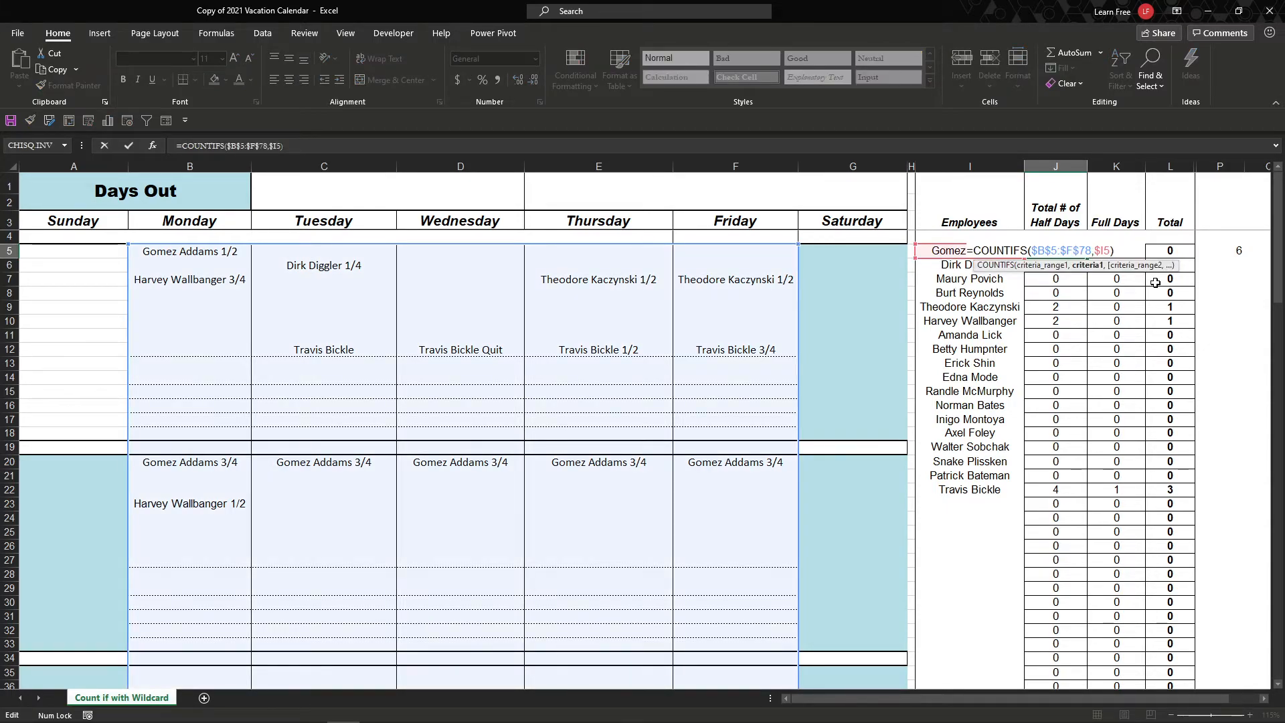
pyautogui.write('&"*"')
pyautogui.press('Return')
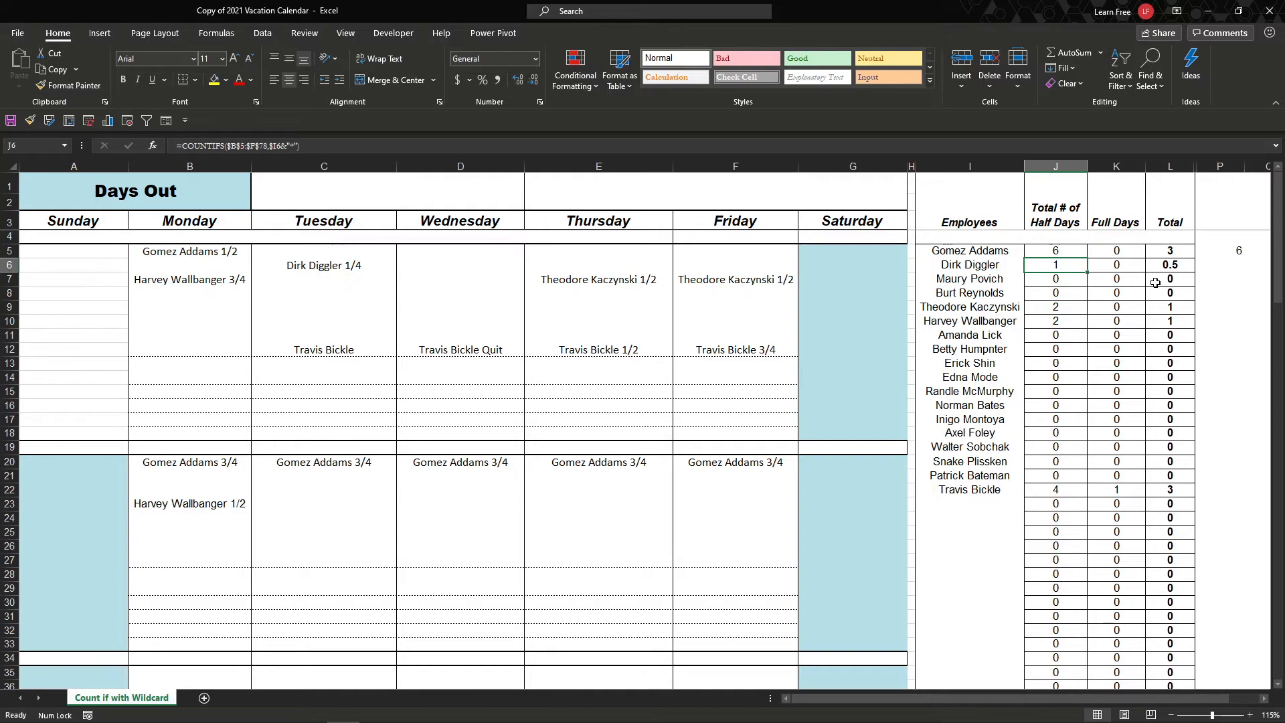
# Review the wildcard formula in J5 and trace the same employee's calendar entries in B5 and across B20:F20.
pyautogui.press('Up')
pyautogui.press('F2')
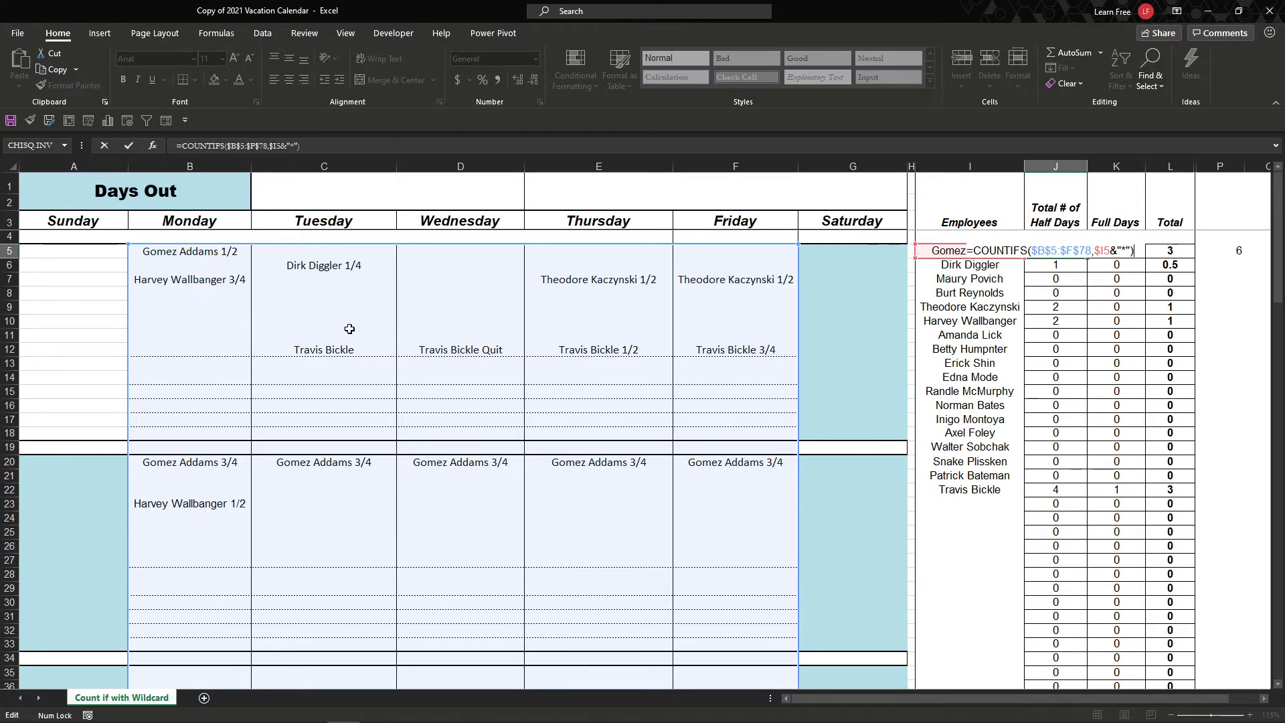
pyautogui.press('Return')
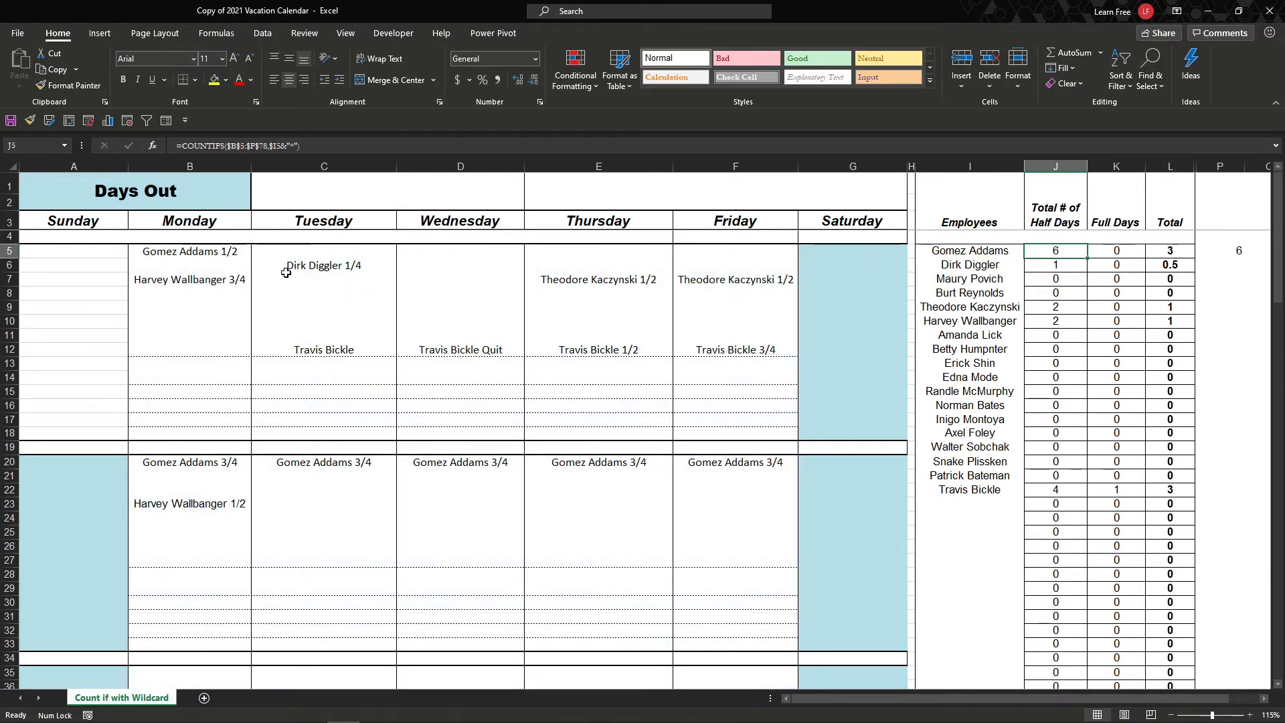
pyautogui.click(221, 257)
pyautogui.click(194, 463)
pyautogui.click(295, 463)
pyautogui.click(428, 463)
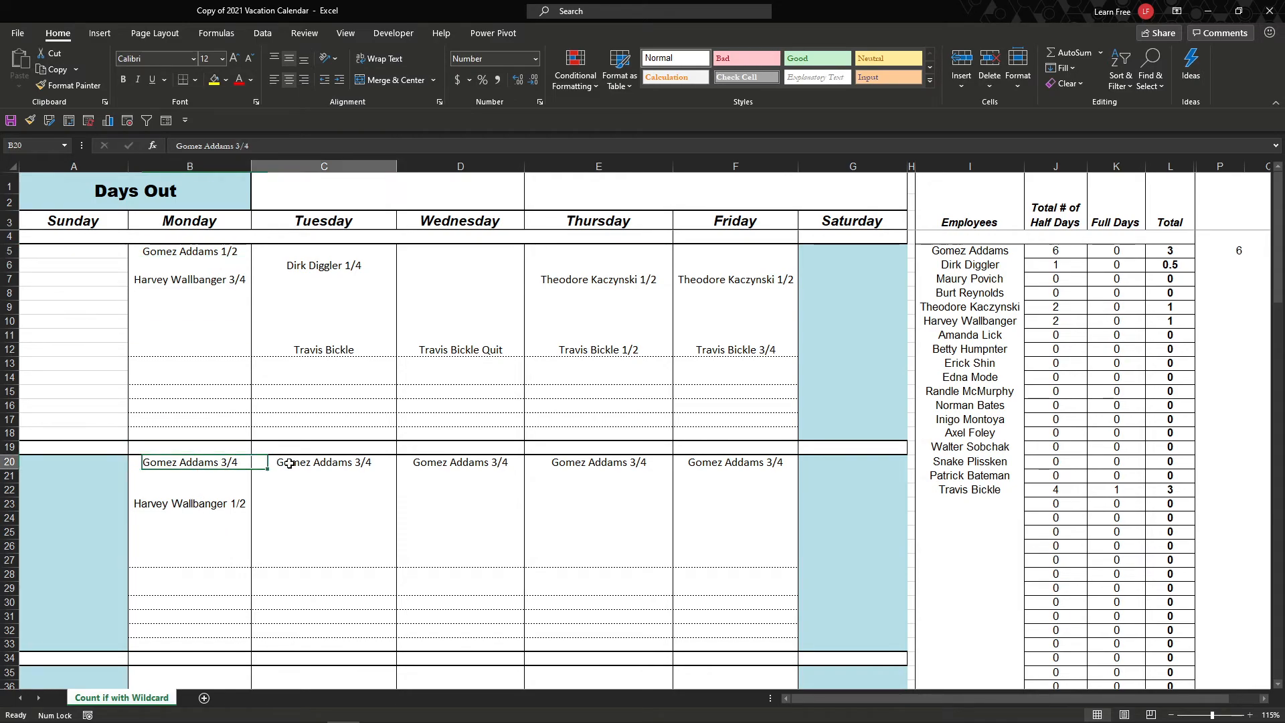
pyautogui.click(543, 463)
pyautogui.click(726, 464)
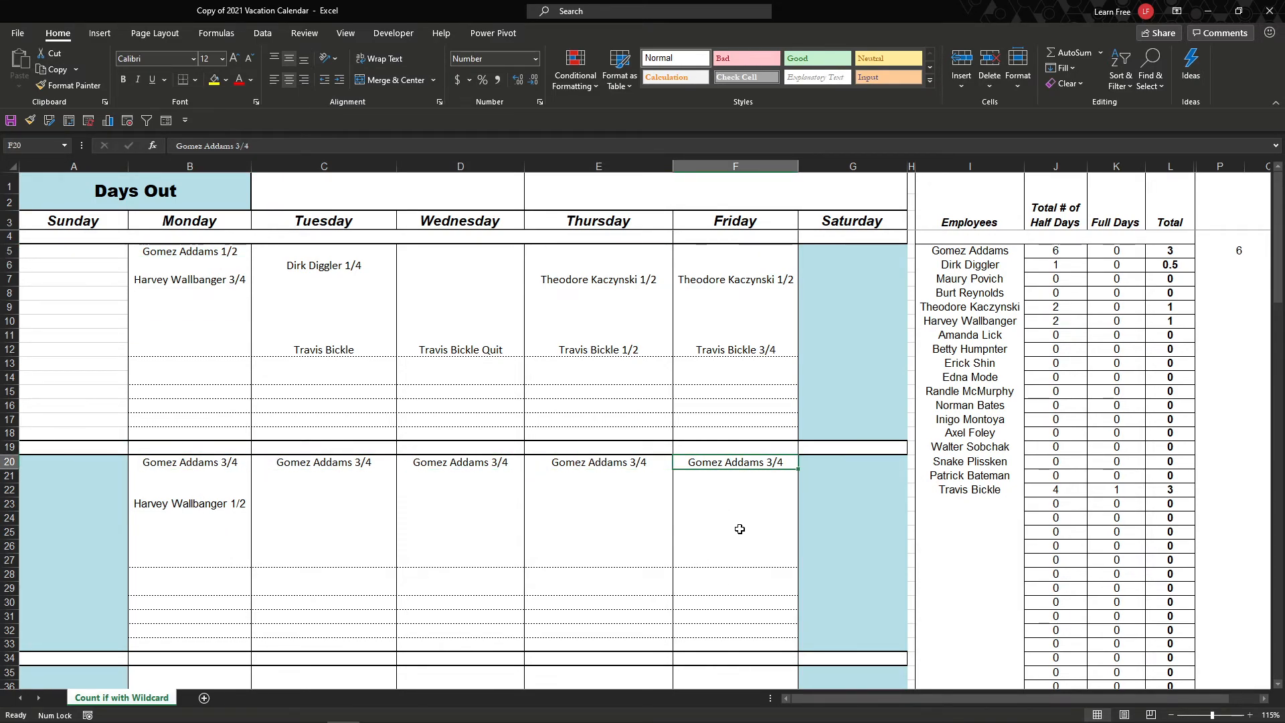
# Compare the Monday entries in B23 and B7 with that employee's half-day count in J10.
pyautogui.click(243, 503)
pyautogui.click(224, 287)
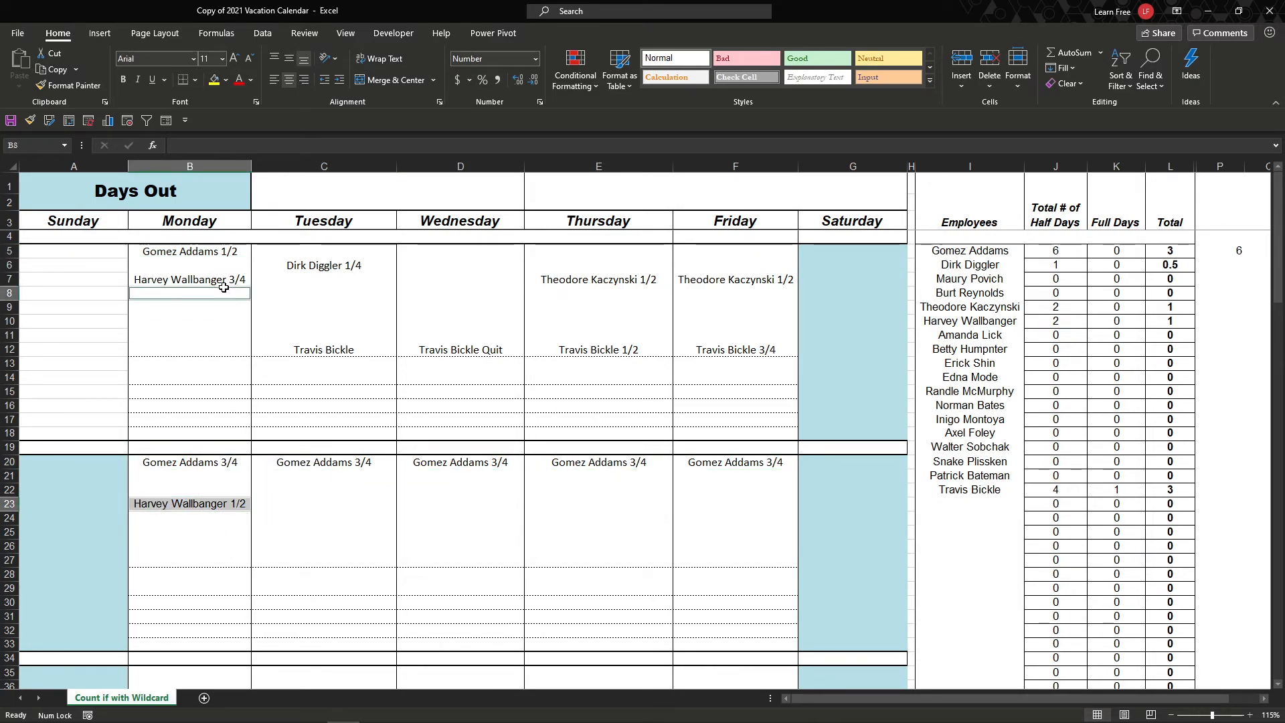
pyautogui.keyDown('ctrl'); pyautogui.click(223, 280); pyautogui.keyUp('ctrl')
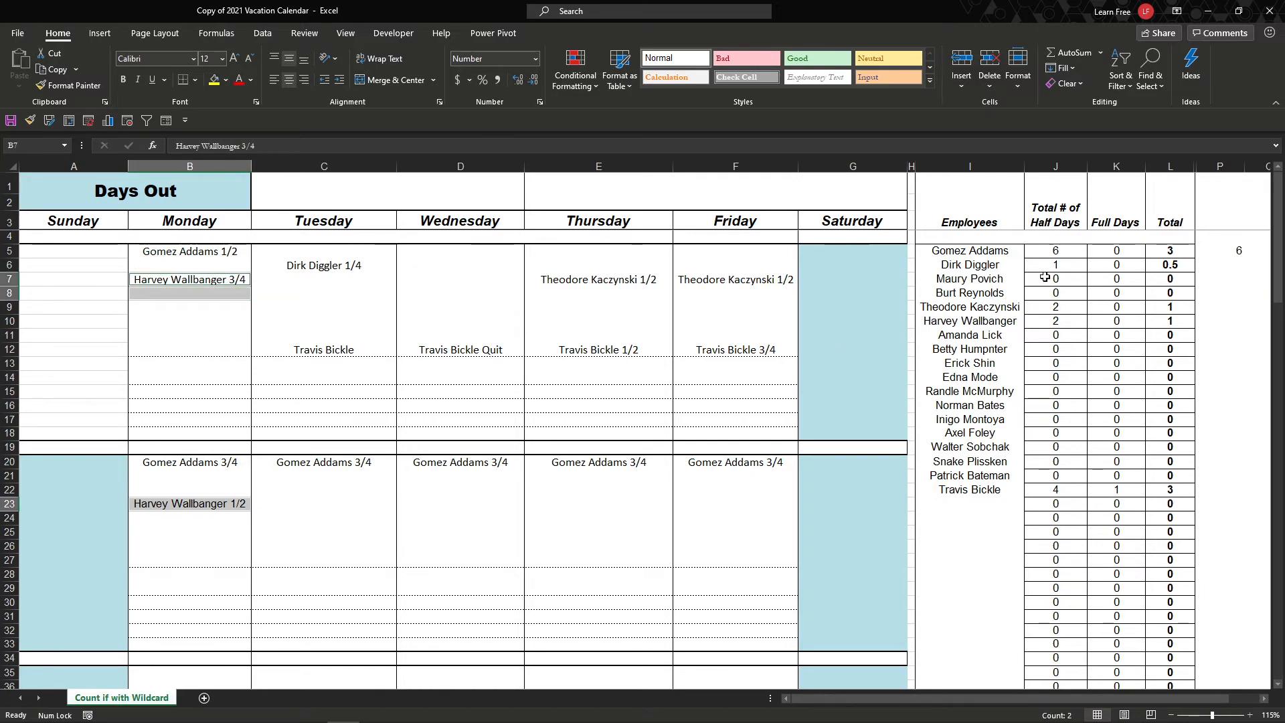
pyautogui.click(1055, 321)
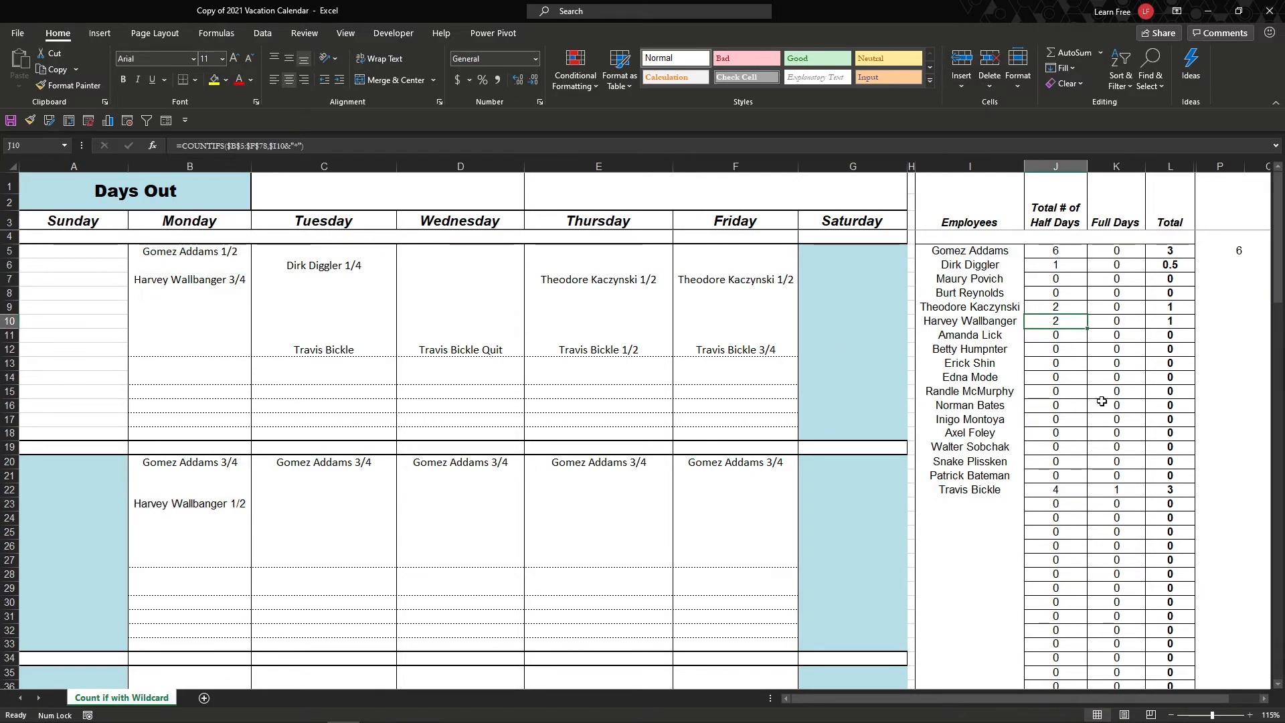
# Check the half-day counts in J9 and J22 against their matching calendar entries in E7:F7 and C12:F12.
pyautogui.click(1036, 306)
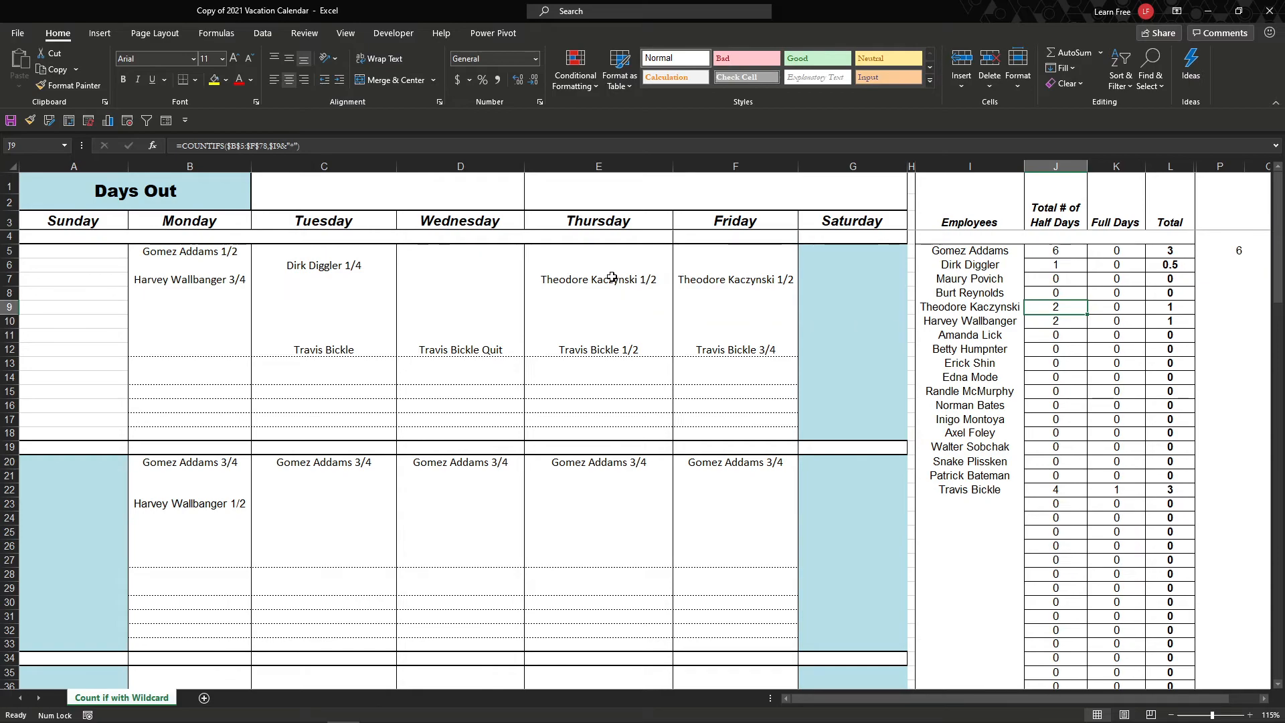
pyautogui.moveTo(612, 280); pyautogui.dragTo(735, 279)
pyautogui.moveTo(361, 350); pyautogui.dragTo(726, 360)
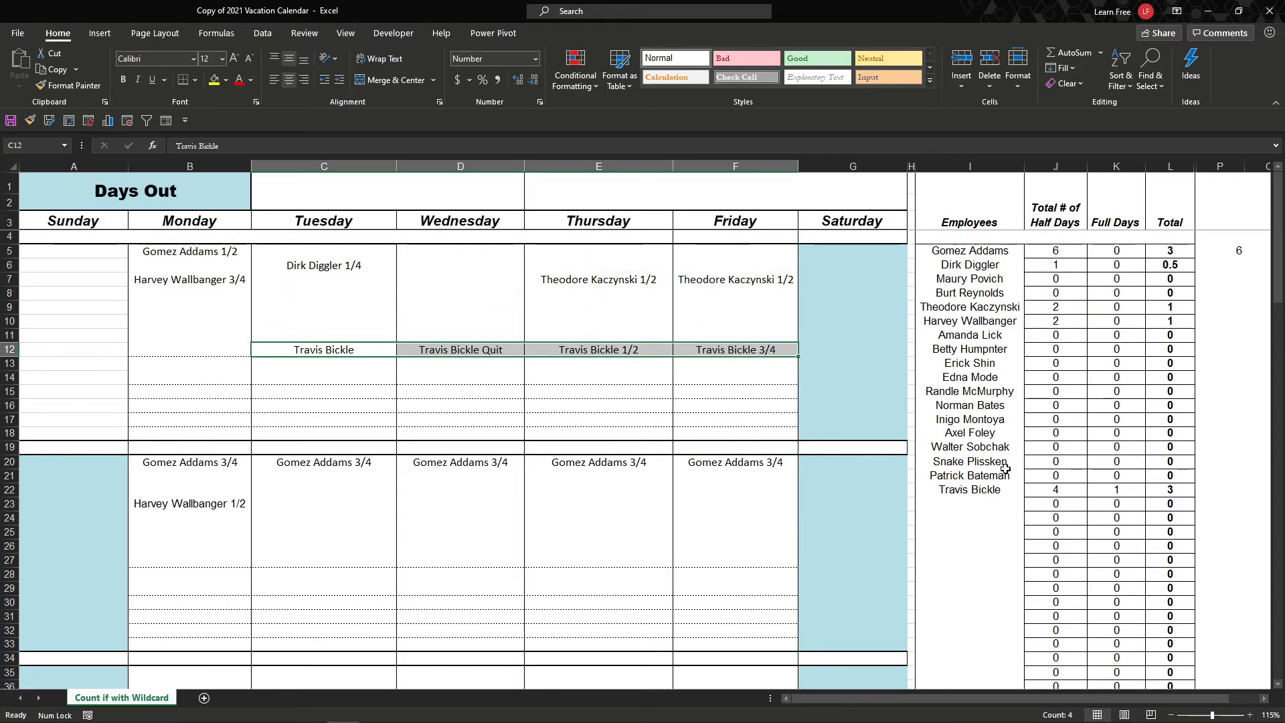
pyautogui.click(1048, 492)
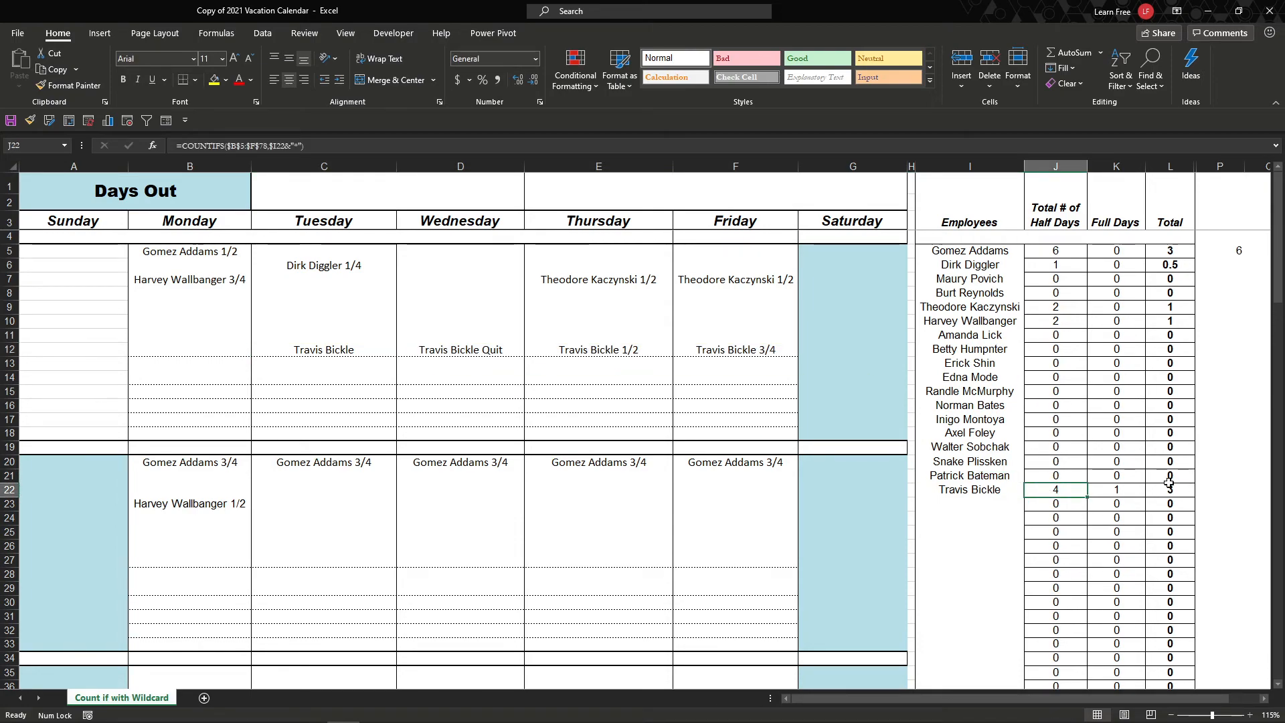
pyautogui.click(832, 320)
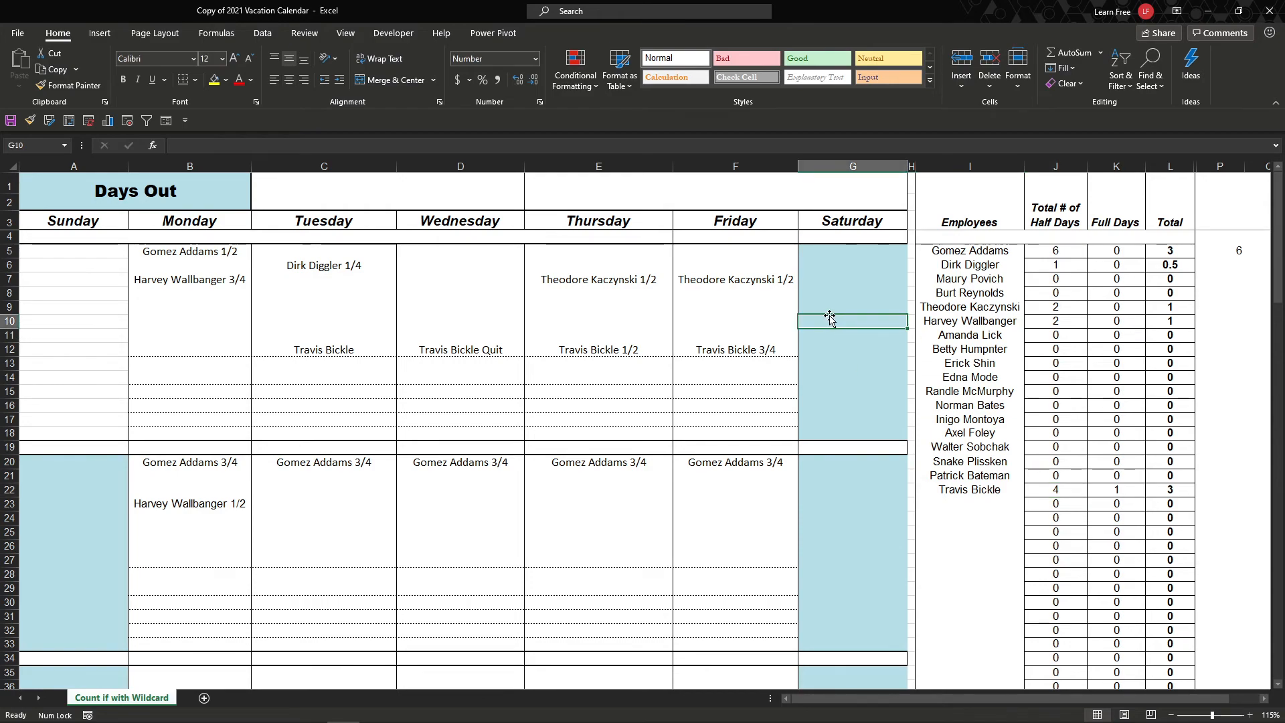